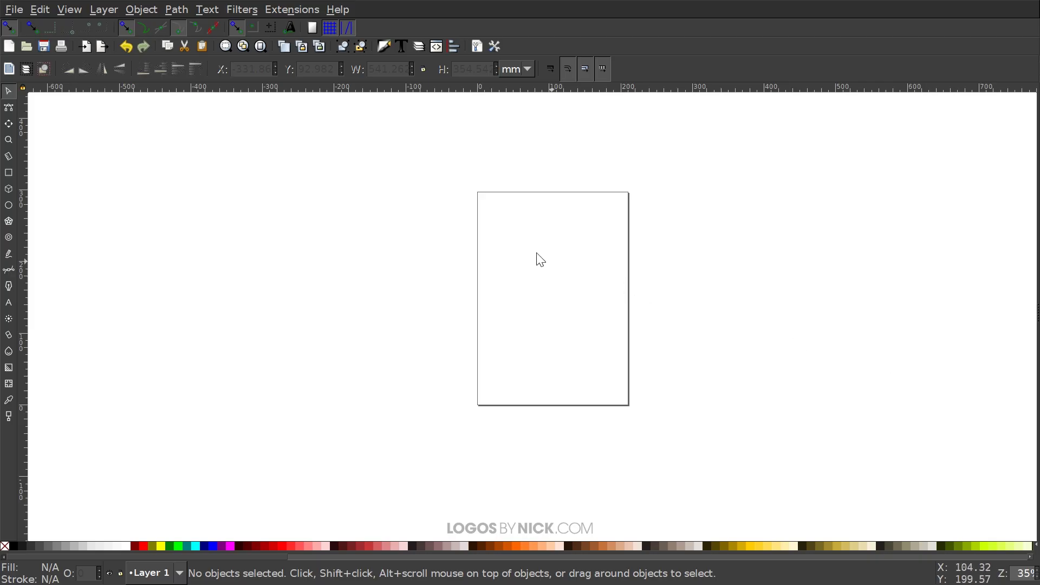
Set the document's display units to px and turn off the page border in the document properties
{"action": "left_click_drag", "start_coordinate": [539, 258], "coordinate": [361, 201]}
{"action": "left_click", "coordinate": [13, 9]}
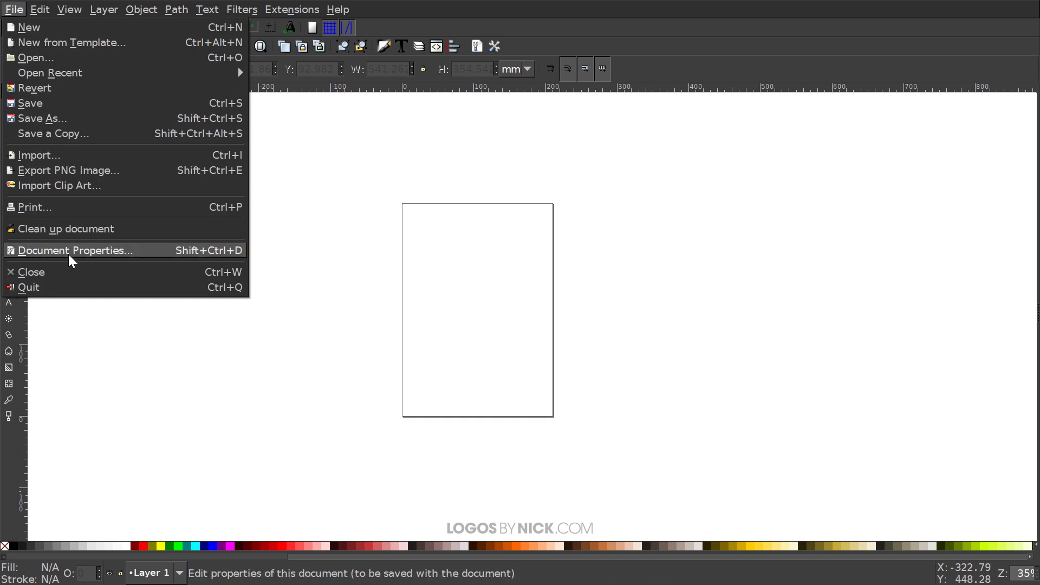
{"action": "left_click", "coordinate": [69, 255]}
{"action": "left_click_drag", "start_coordinate": [722, 14], "coordinate": [564, 44]}
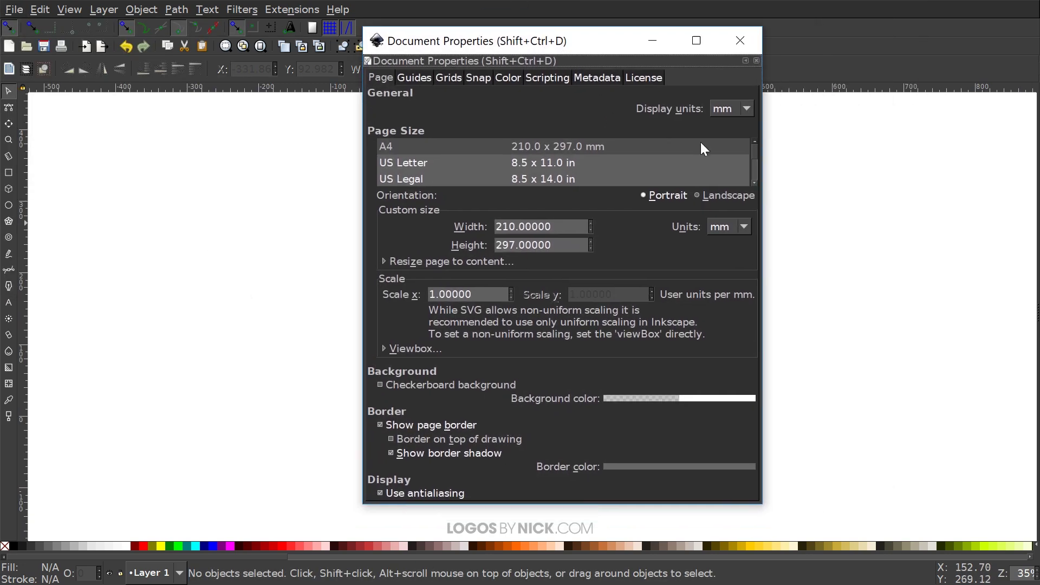
{"action": "left_click", "coordinate": [743, 111]}
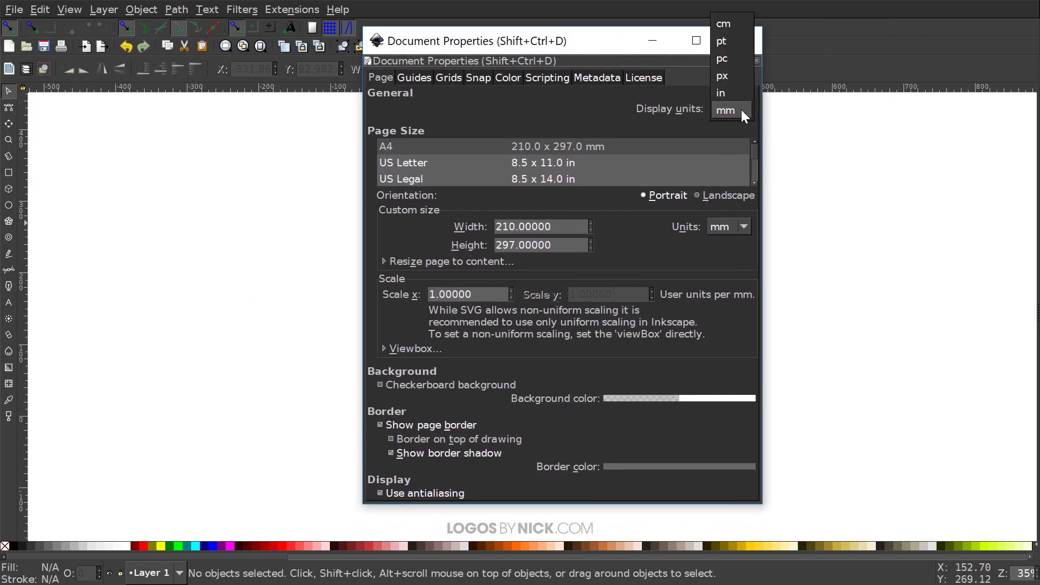
{"action": "left_click", "coordinate": [734, 82]}
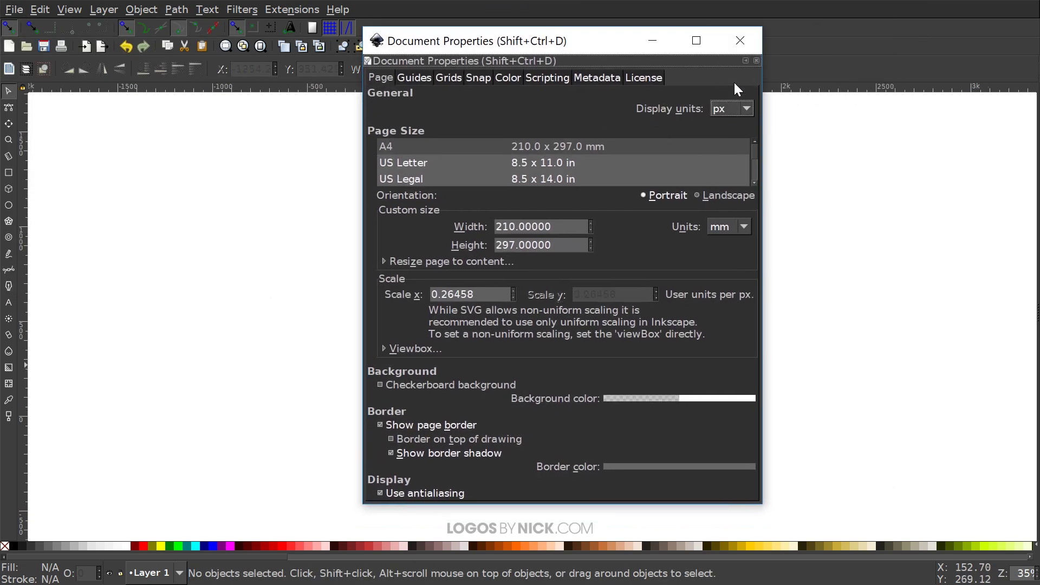
{"action": "left_click", "coordinate": [381, 426]}
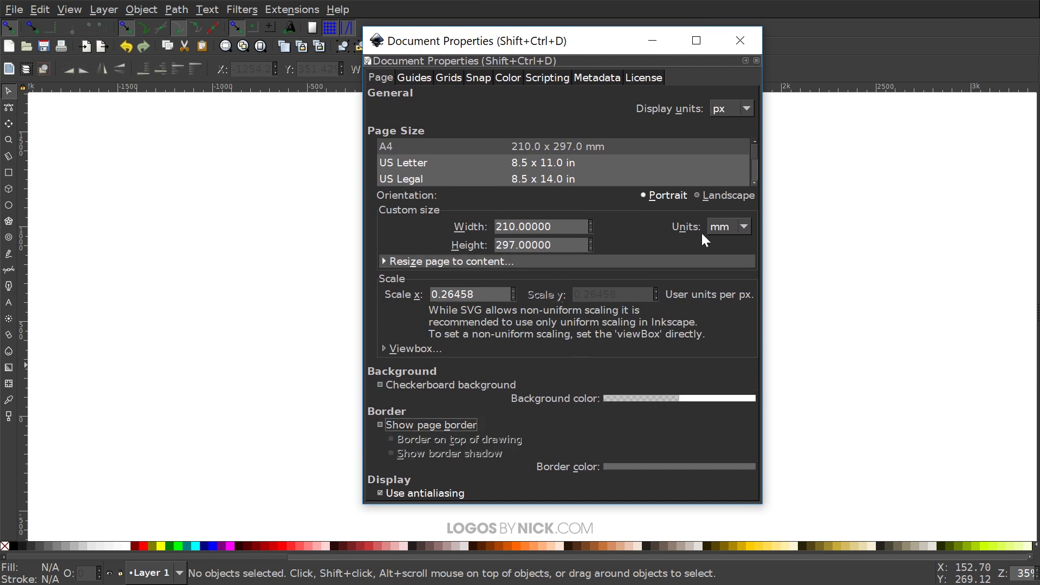
{"action": "left_click", "coordinate": [746, 43]}
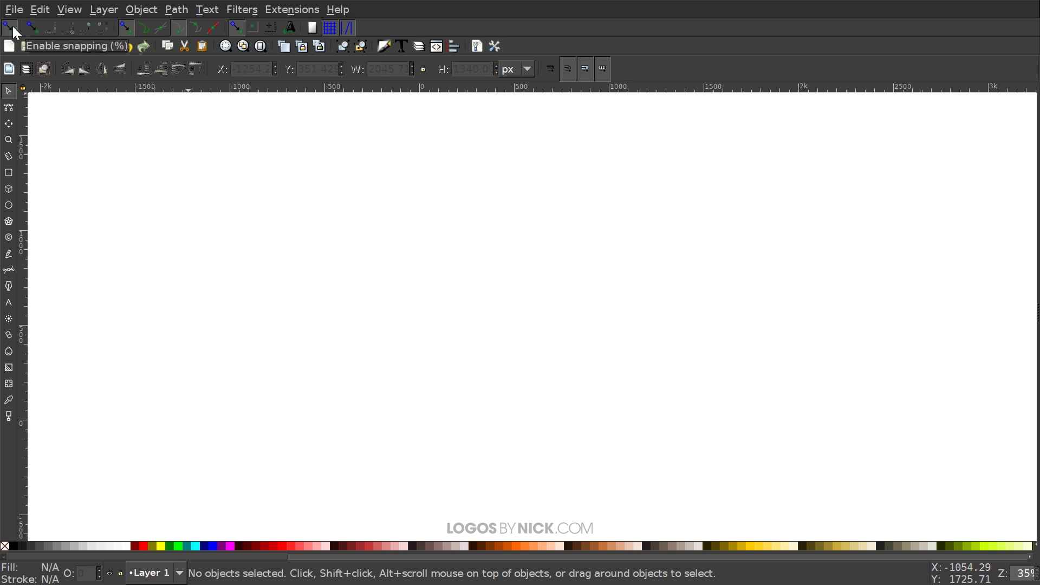
Enable snapping to cusp nodes and smooth nodes, and set the zoom to 1:1
{"action": "left_click", "coordinate": [179, 29]}
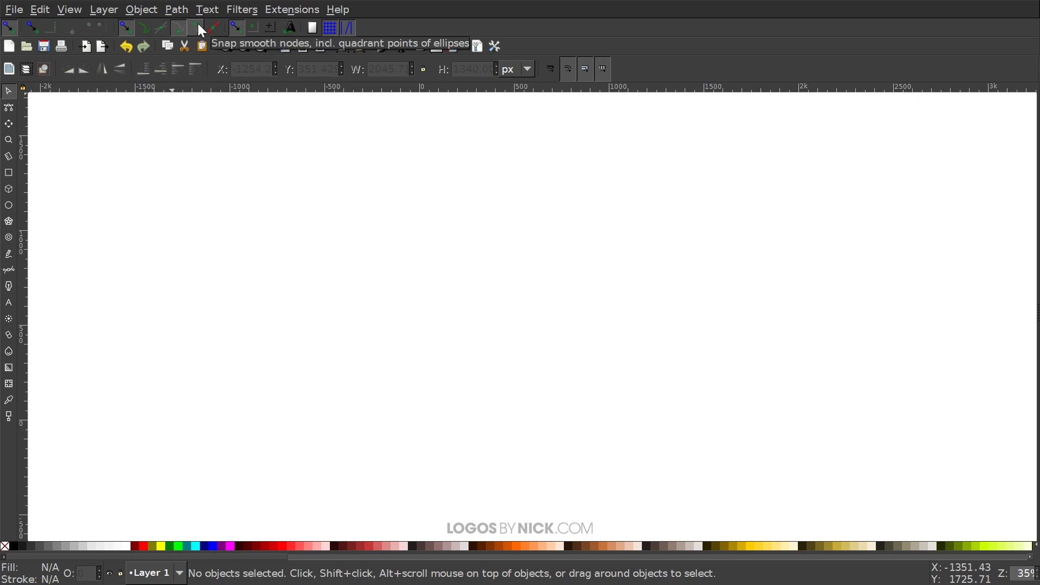
{"action": "left_click", "coordinate": [198, 25]}
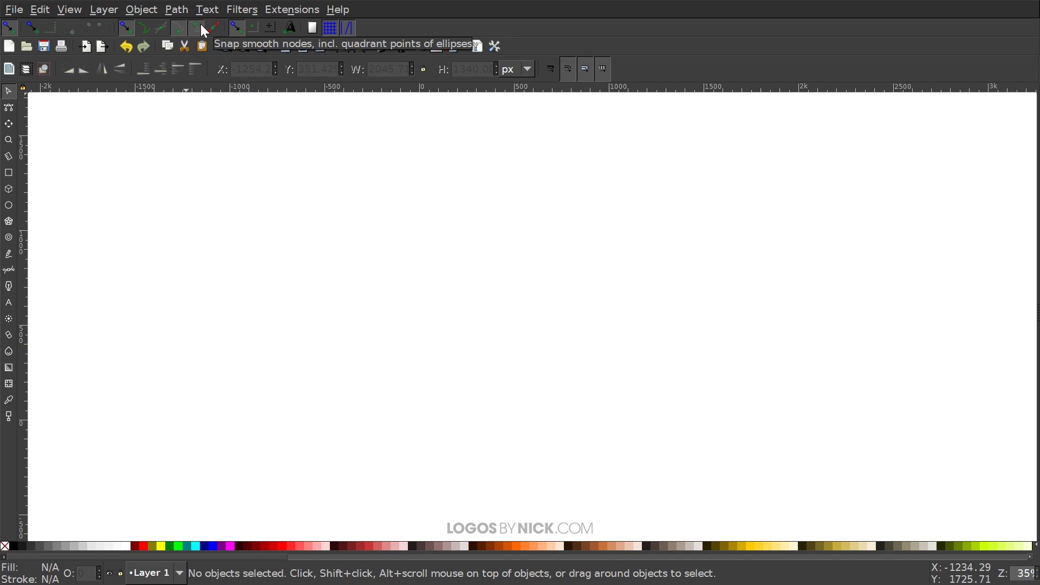
{"action": "left_click", "coordinate": [72, 10]}
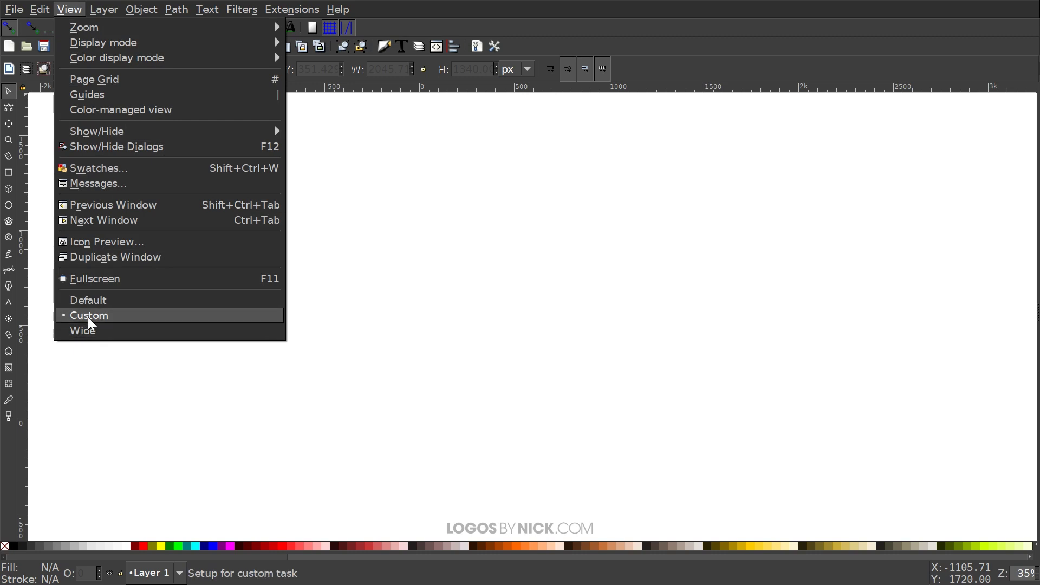
{"action": "mouse_move", "coordinate": [121, 28]}
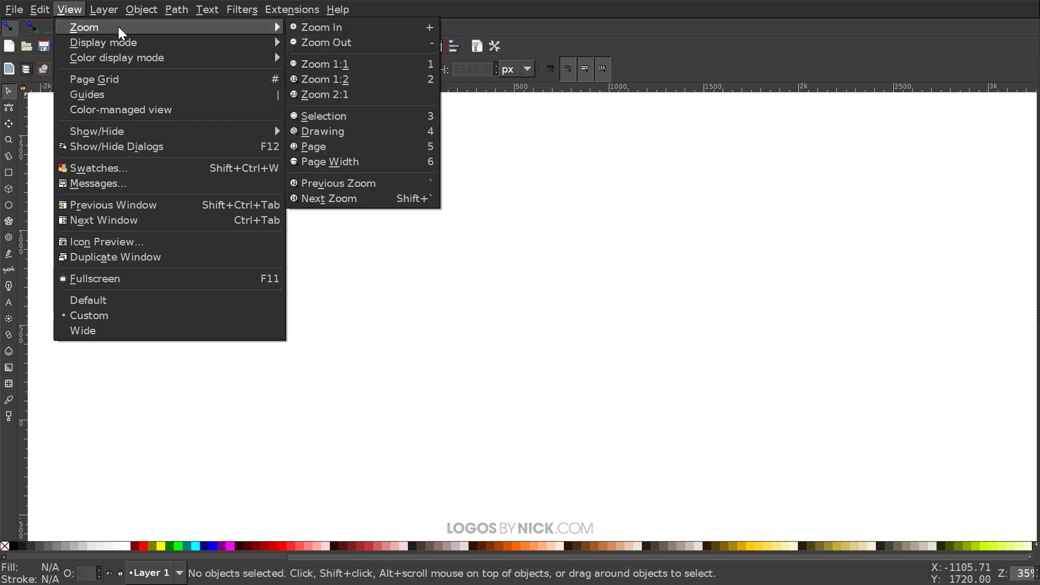
{"action": "left_click", "coordinate": [345, 65]}
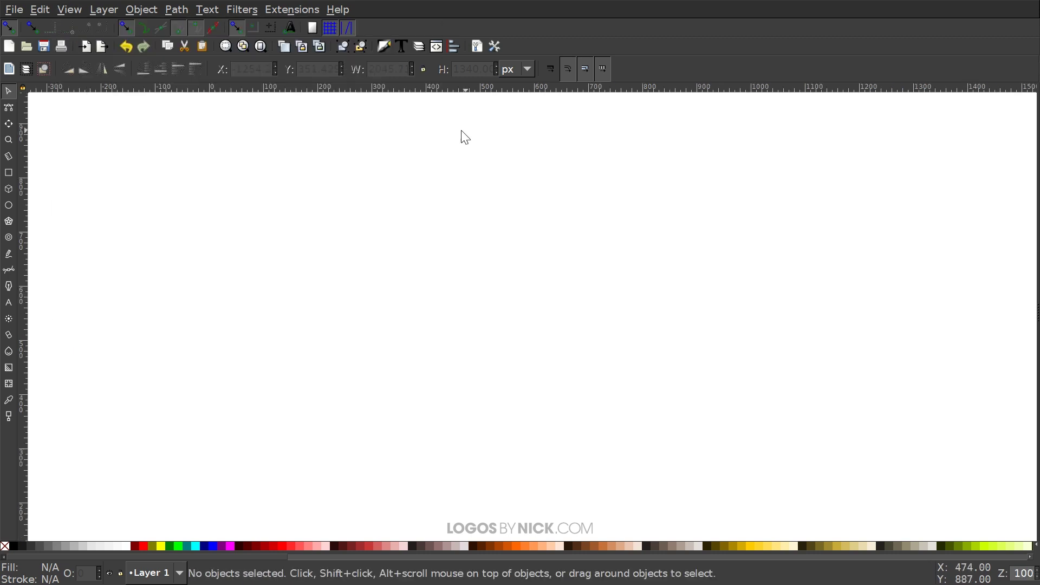
Open Align and Distribute with alignment relative to Last selected, and open Fill and Stroke as well
{"action": "left_click", "coordinate": [454, 48]}
{"action": "left_click", "coordinate": [961, 122]}
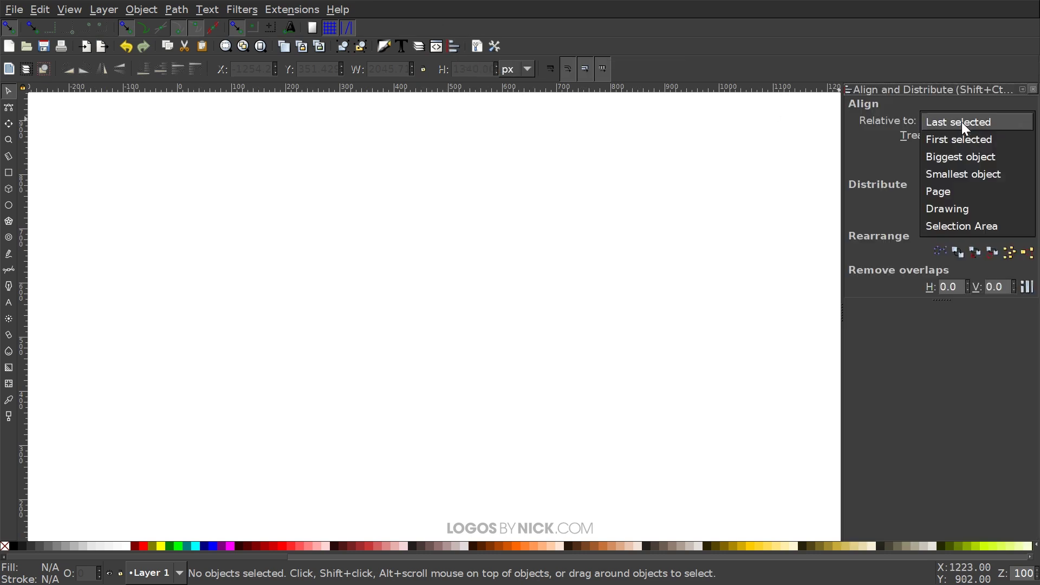
{"action": "left_click", "coordinate": [955, 122]}
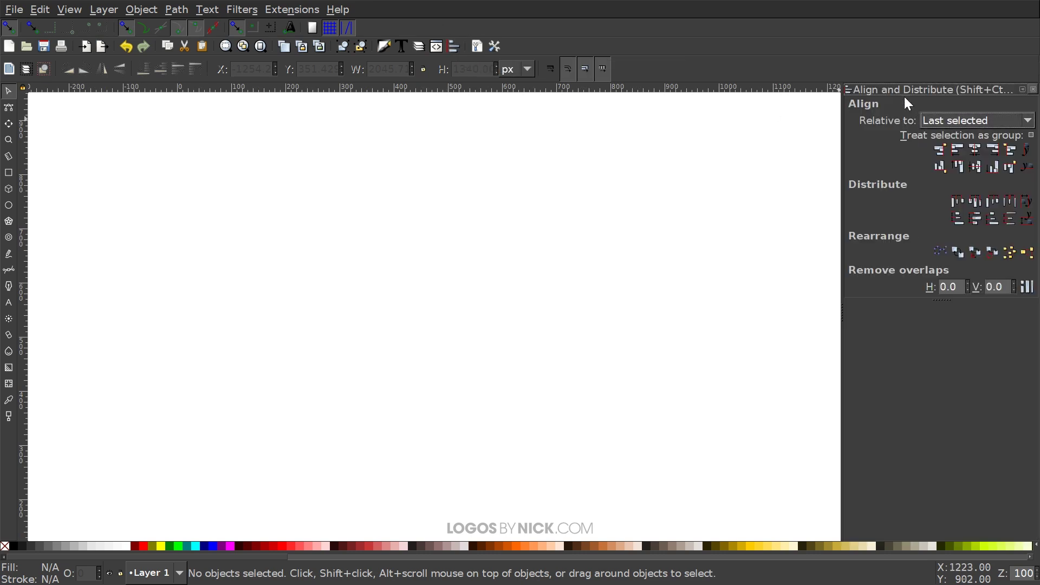
{"action": "left_click", "coordinate": [384, 47]}
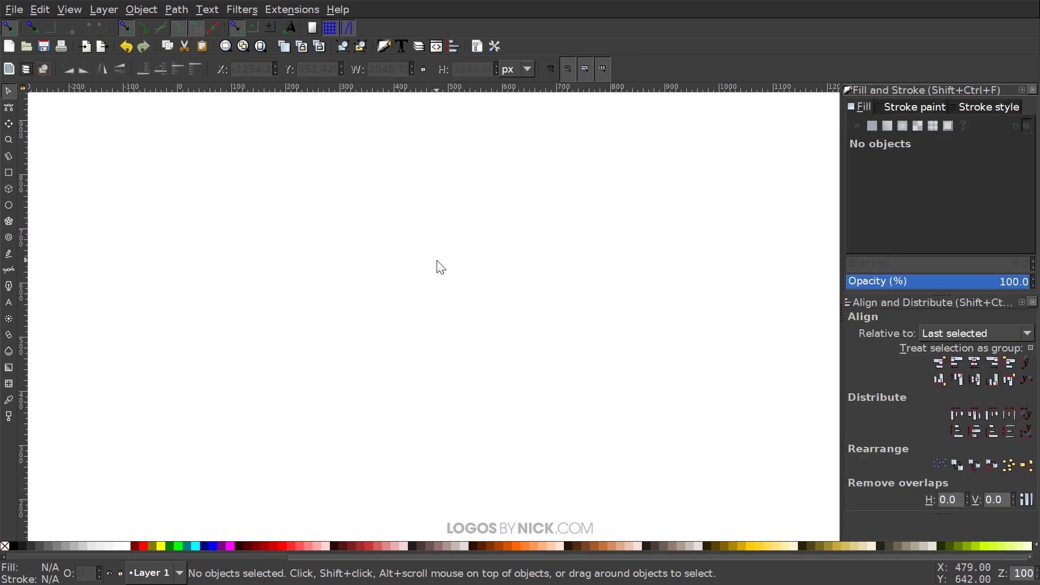
Create a text object with the single letter K near the middle of the canvas
{"action": "scroll", "coordinate": [444, 219], "scroll_direction": "left", "scroll_amount": 2}
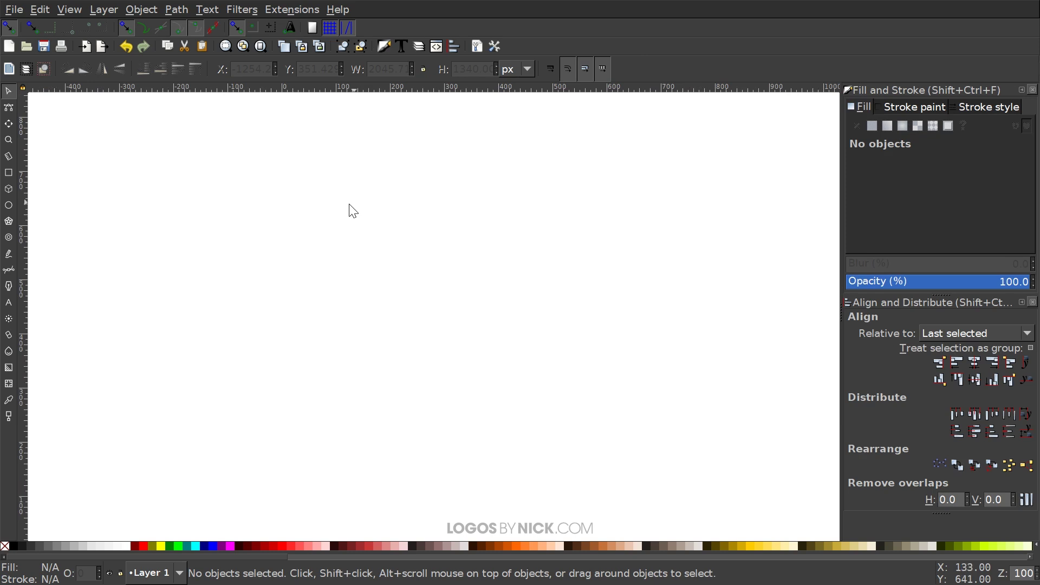
{"action": "left_click", "coordinate": [11, 301]}
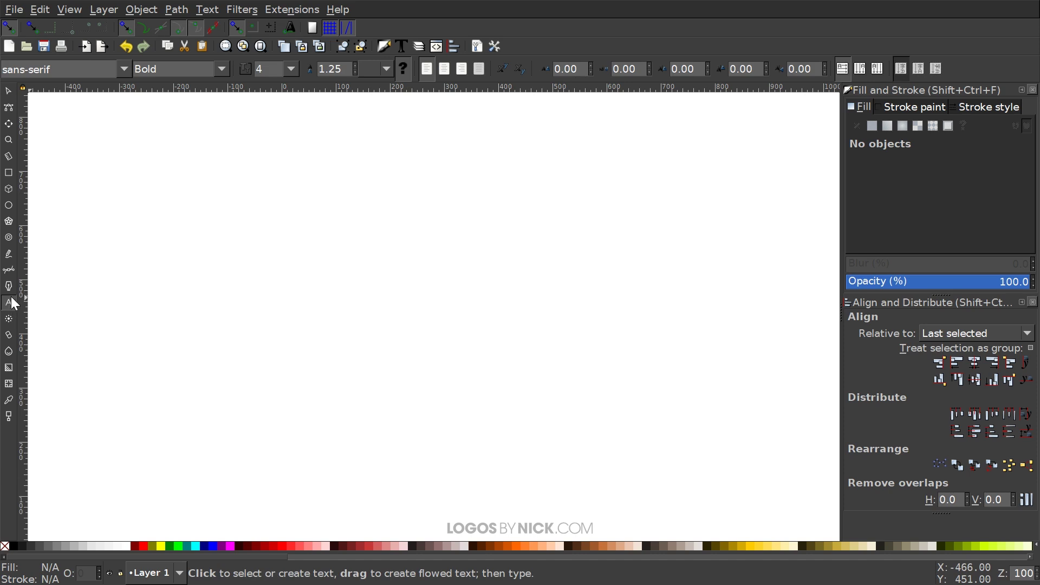
{"action": "left_click", "coordinate": [376, 276]}
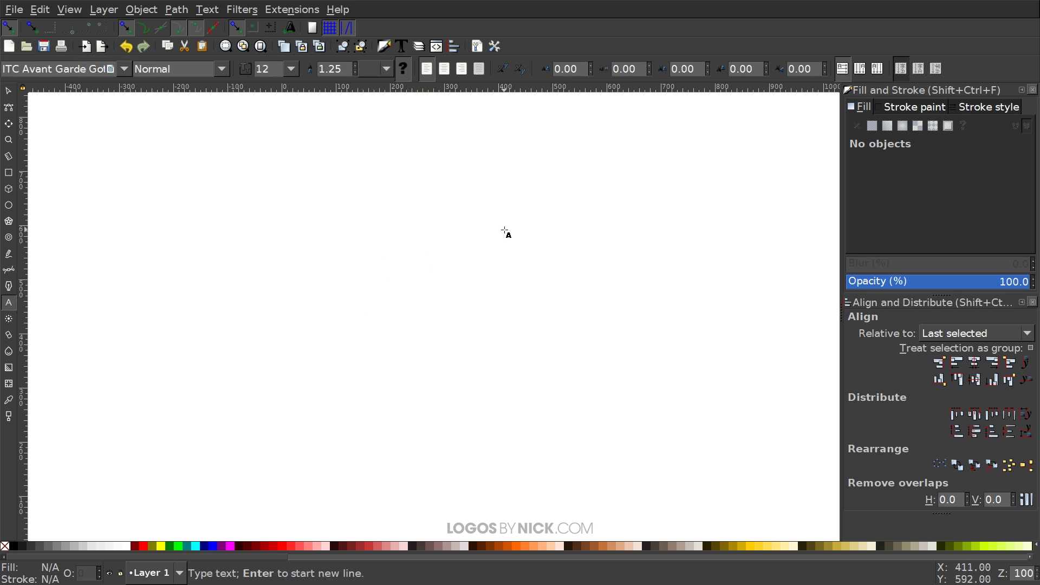
{"action": "type", "text": "X"}
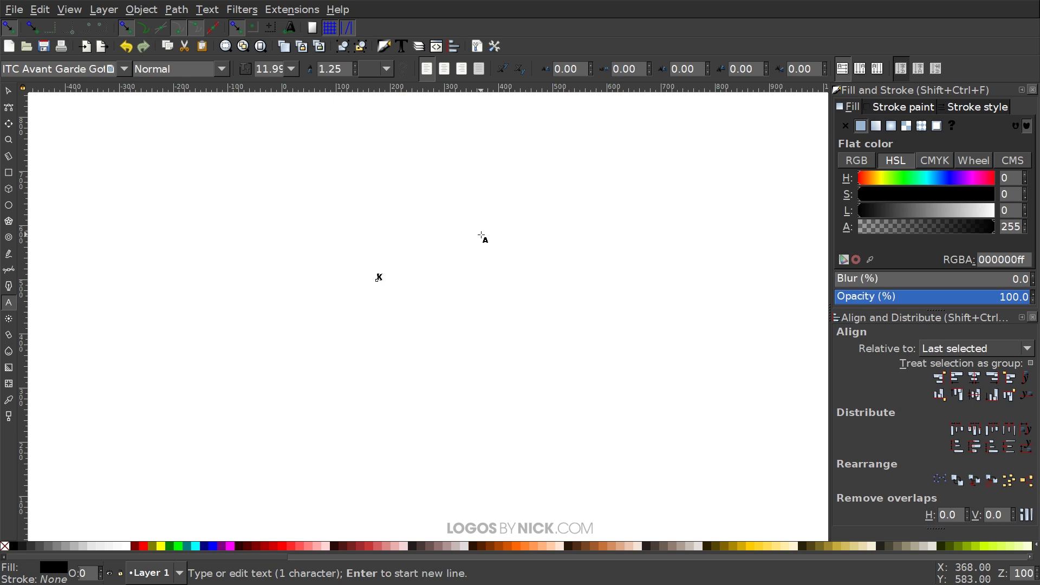
Change the letter K's font to Lato in the Black (Heavy) style and apply it
{"action": "left_click", "coordinate": [8, 92]}
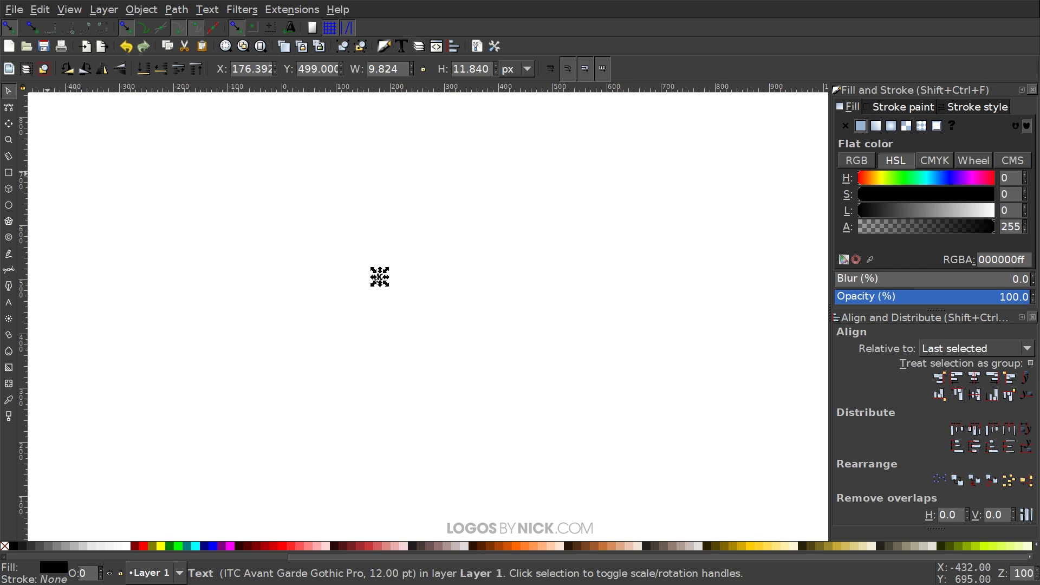
{"action": "key", "text": "shift+ctrl+t"}
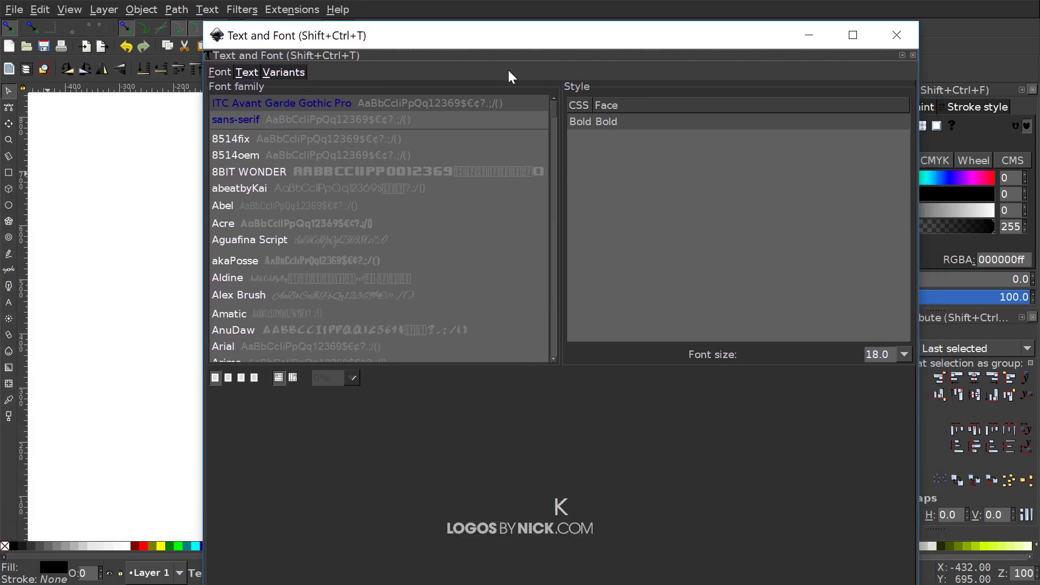
{"action": "left_click_drag", "start_coordinate": [487, 22], "coordinate": [575, 57]}
{"action": "left_click", "coordinate": [428, 244]}
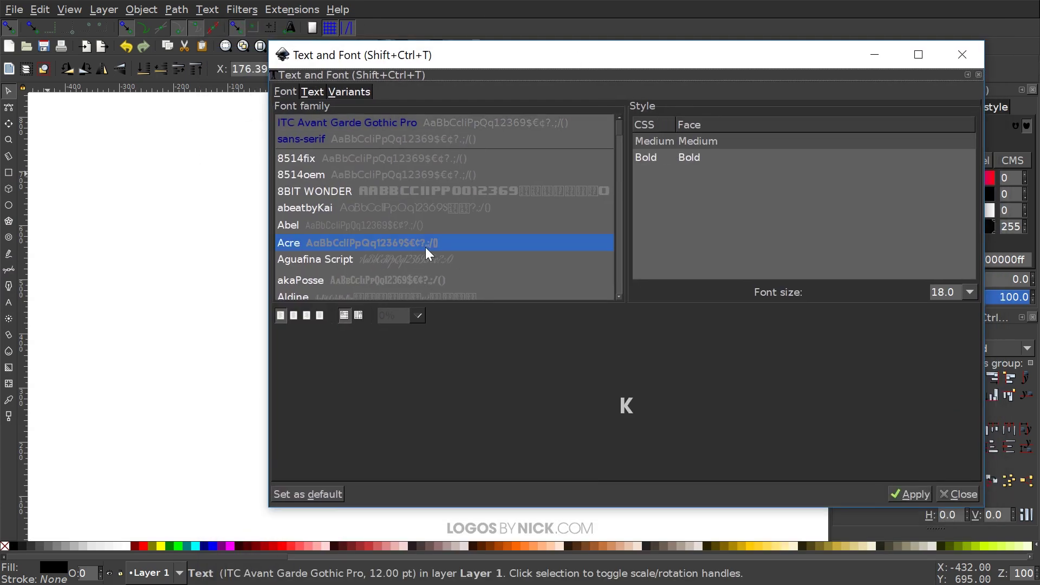
{"action": "type", "text": "lat"}
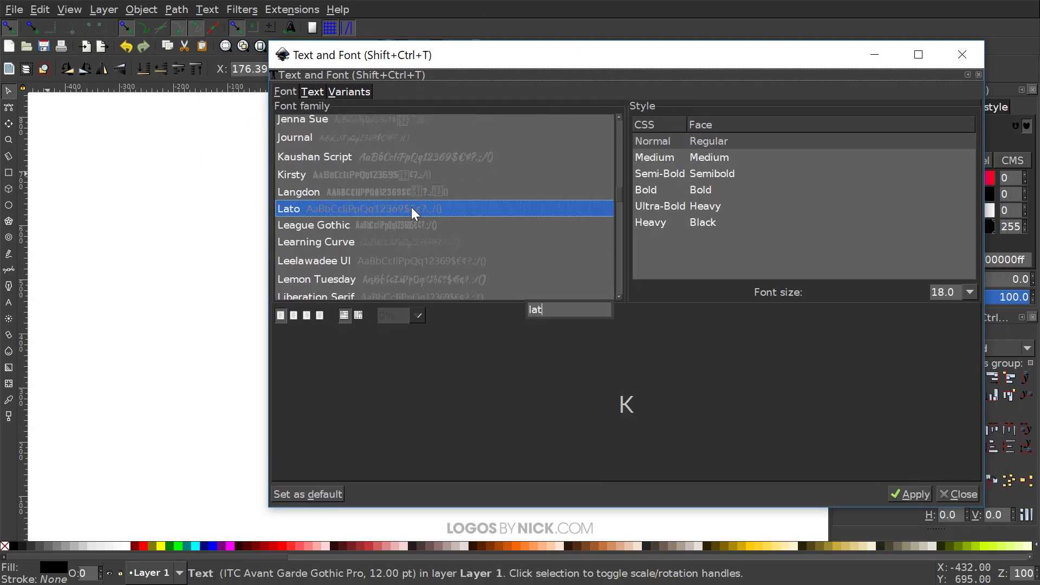
{"action": "left_click", "coordinate": [708, 224]}
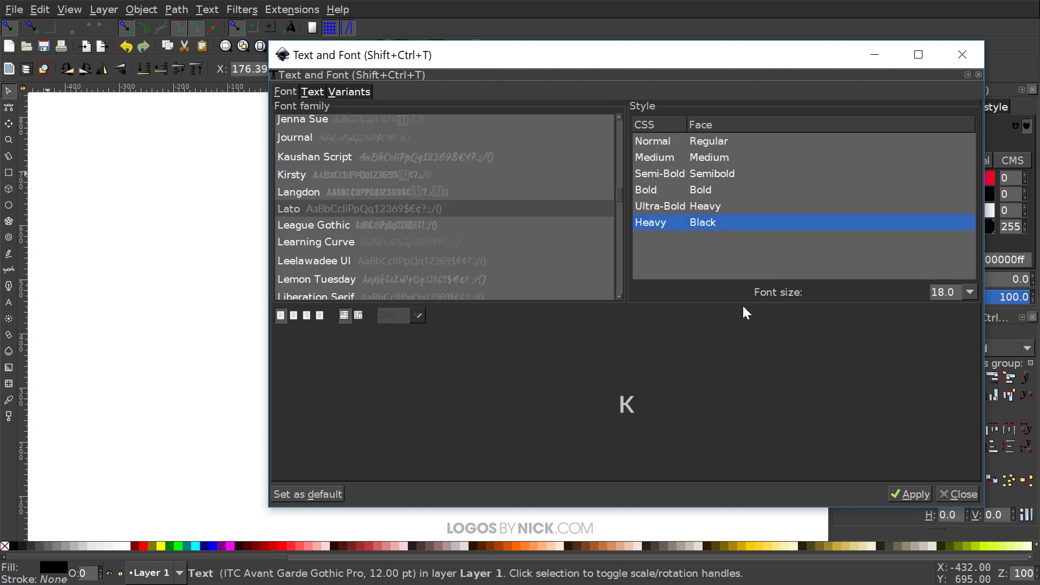
{"action": "left_click", "coordinate": [913, 495]}
{"action": "left_click", "coordinate": [962, 55]}
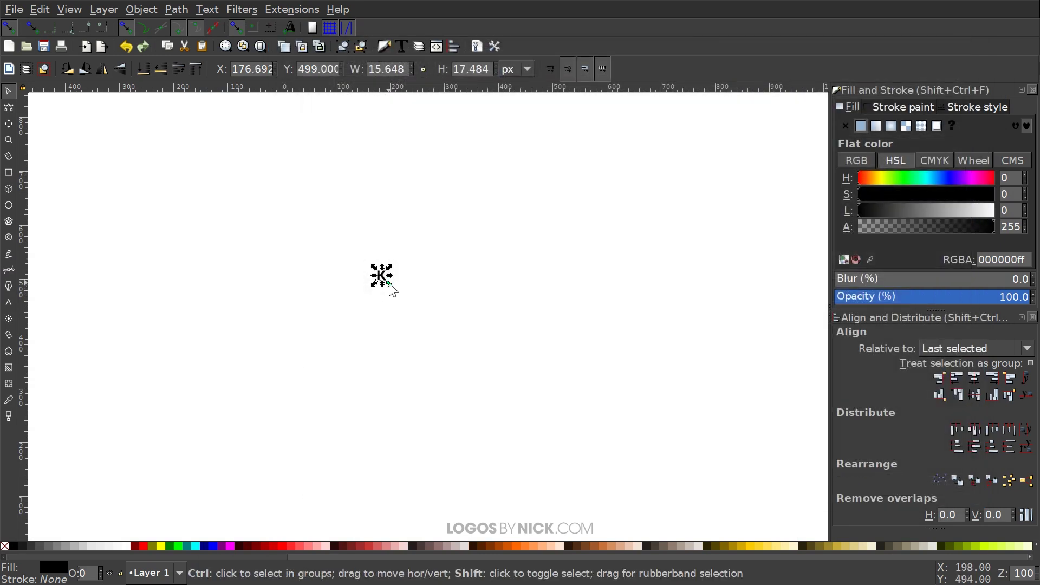
Enlarge the K to about 270 px wide and 301 px high, and convert it to an ungrouped path
{"action": "left_click_drag", "start_coordinate": [389, 283], "coordinate": [472, 362]}
{"action": "left_click_drag", "start_coordinate": [398, 305], "coordinate": [421, 307]}
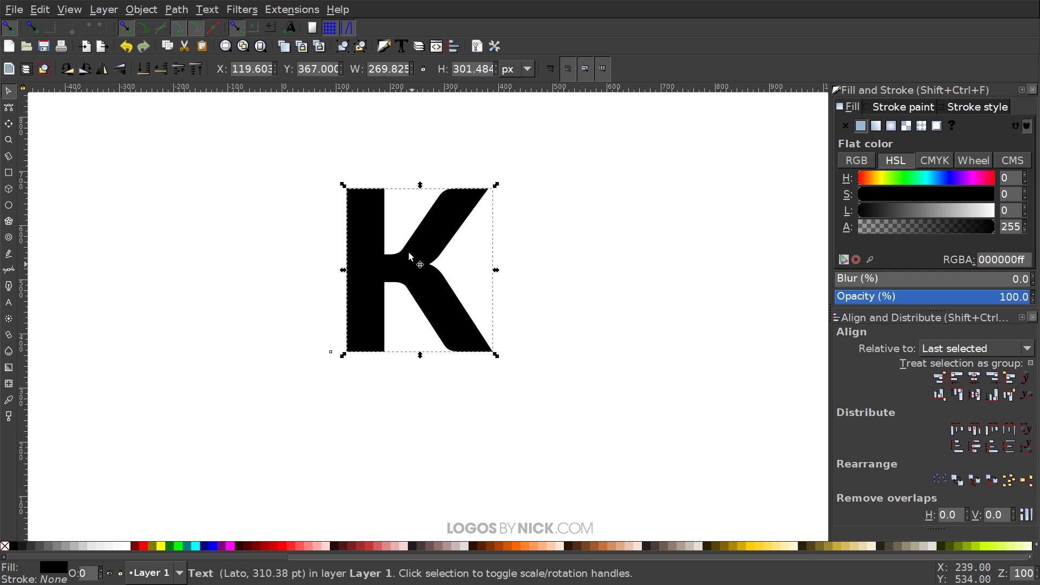
{"action": "left_click", "coordinate": [176, 10]}
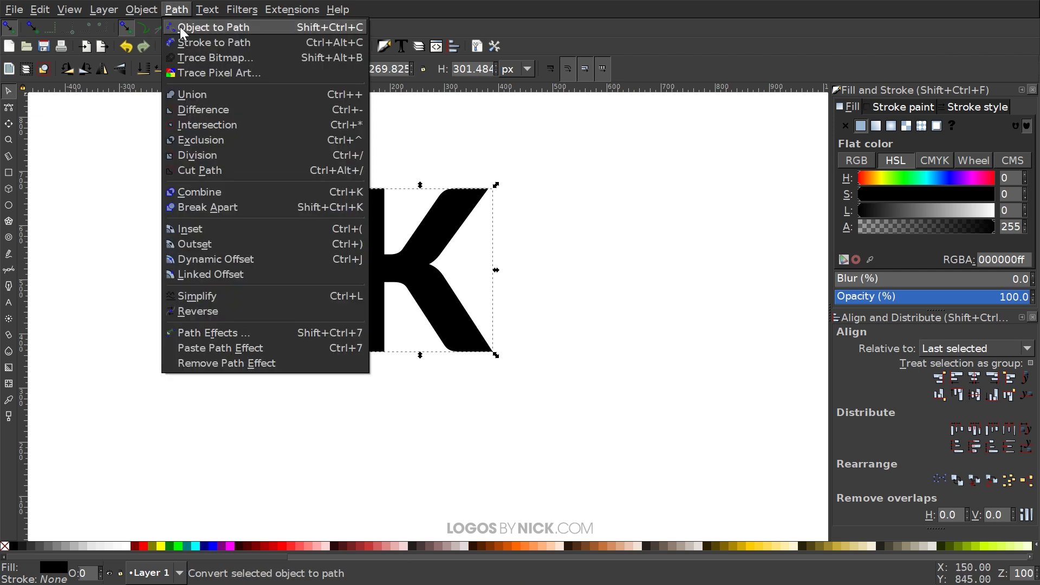
{"action": "left_click", "coordinate": [179, 27]}
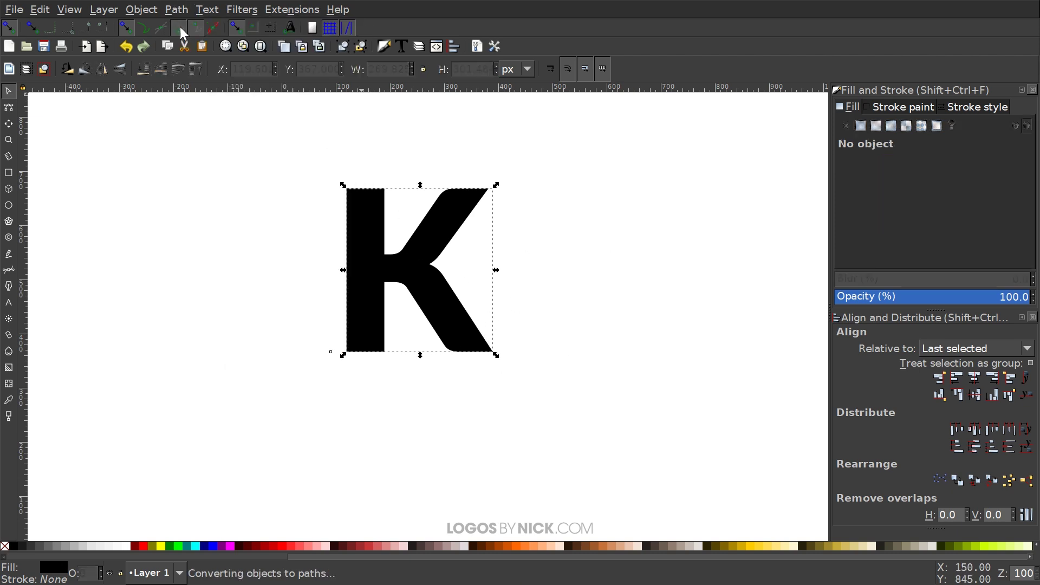
{"action": "left_click", "coordinate": [362, 47]}
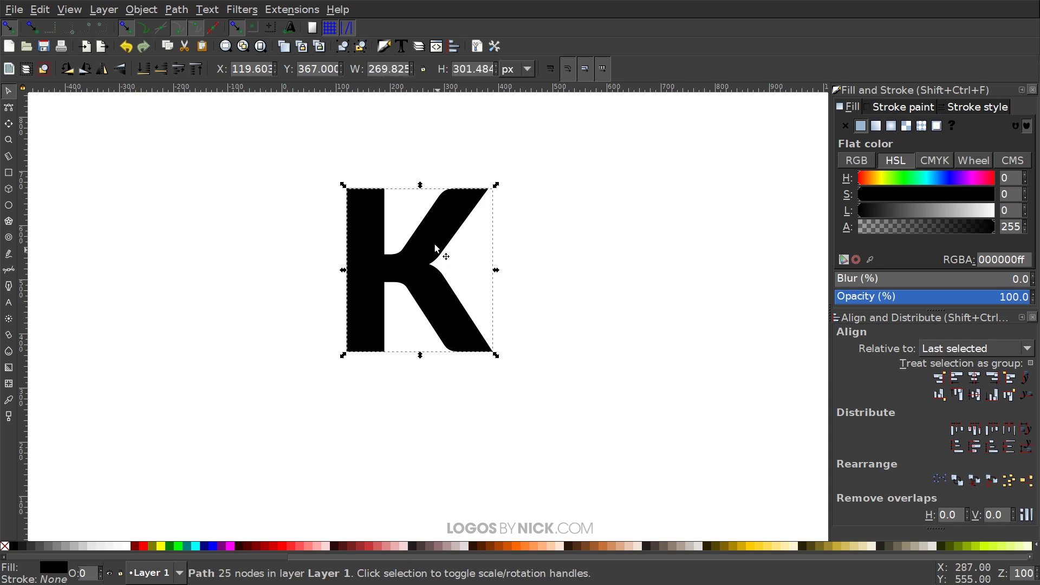
Lower the K path's opacity to about 53% and move it to the right on the canvas
{"action": "left_click_drag", "start_coordinate": [435, 248], "coordinate": [468, 244]}
{"action": "left_click", "coordinate": [362, 48]}
{"action": "left_click_drag", "start_coordinate": [924, 299], "coordinate": [940, 297]}
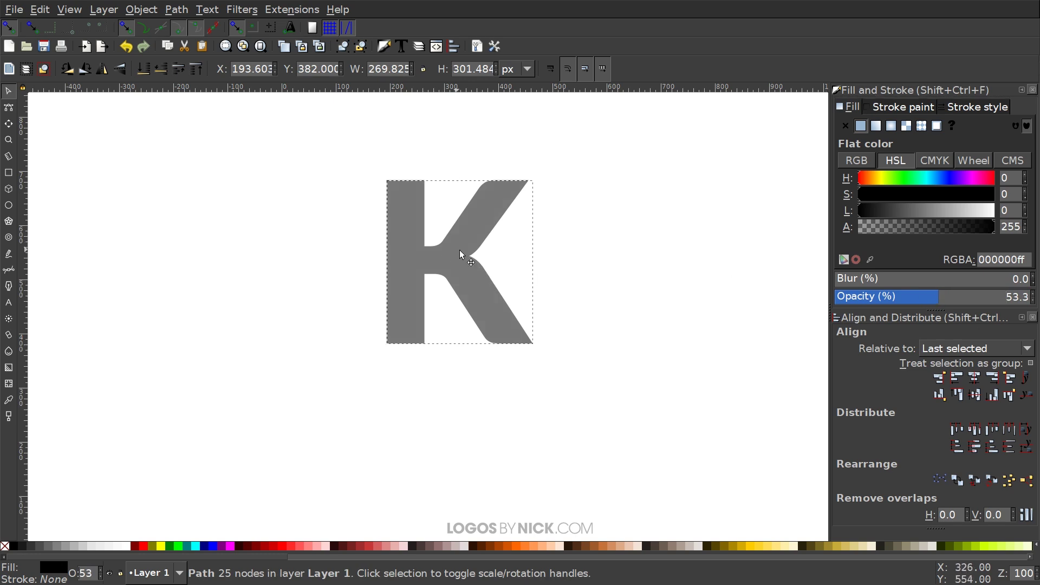
{"action": "left_click_drag", "start_coordinate": [463, 253], "coordinate": [478, 254]}
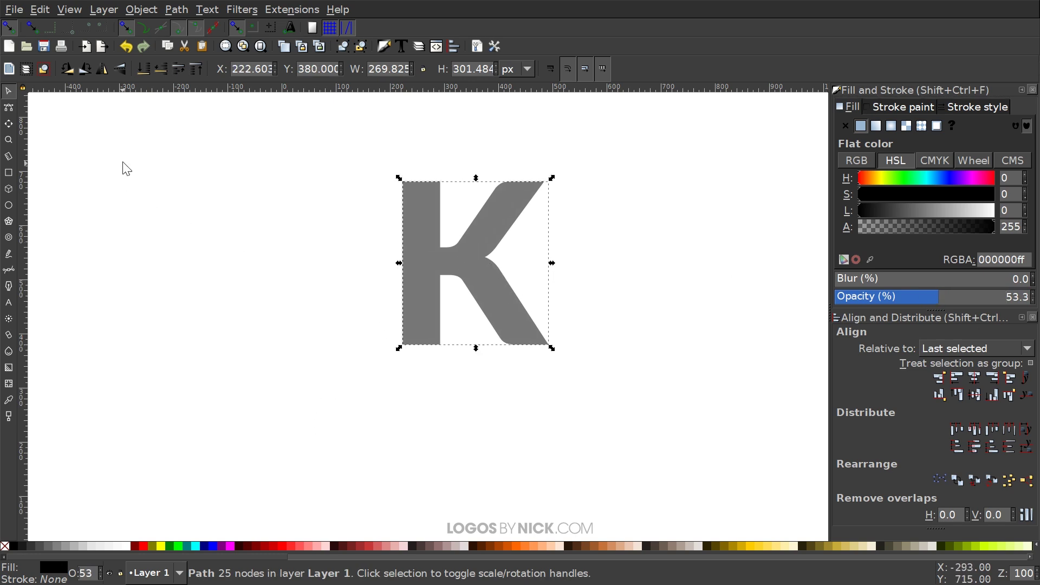
Draw a rectangle about 236 by 51 px left of the K's top and fully round its ends with a 25.5 px radius
{"action": "left_click", "coordinate": [6, 174]}
{"action": "left_click_drag", "start_coordinate": [125, 174], "coordinate": [253, 202]}
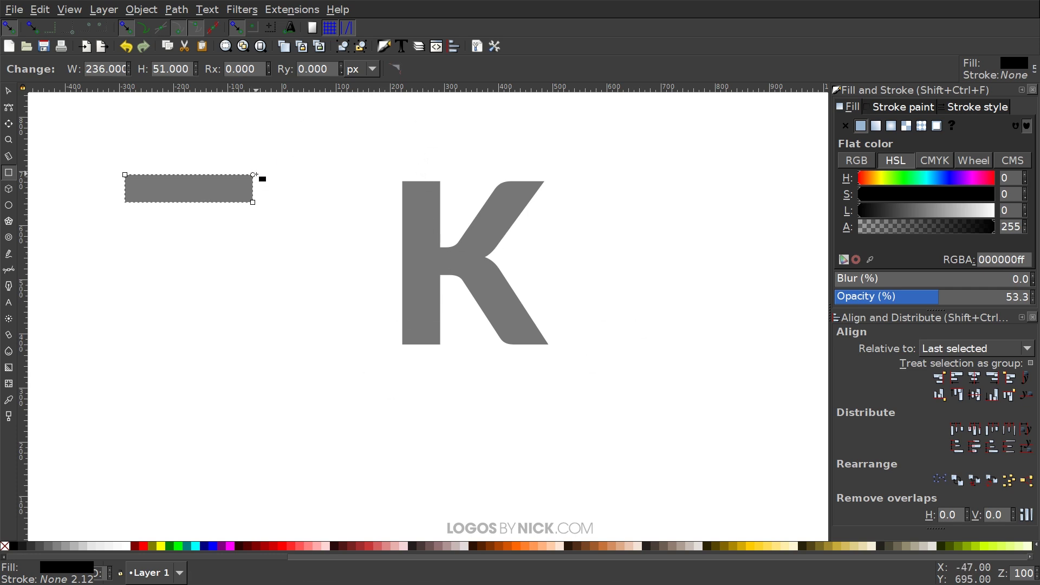
{"action": "left_click_drag", "start_coordinate": [254, 175], "coordinate": [246, 225]}
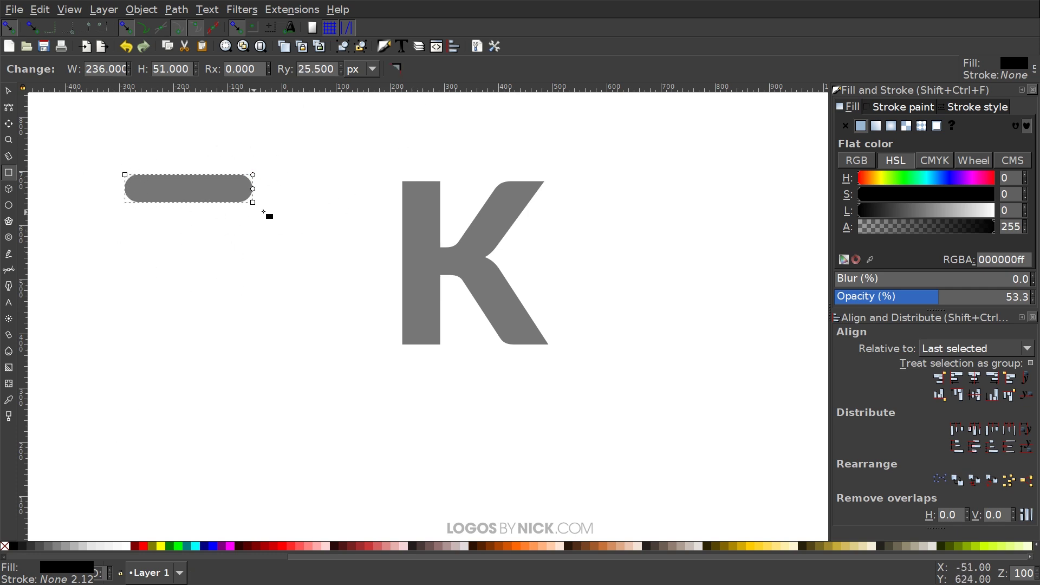
{"action": "left_click", "coordinate": [401, 71]}
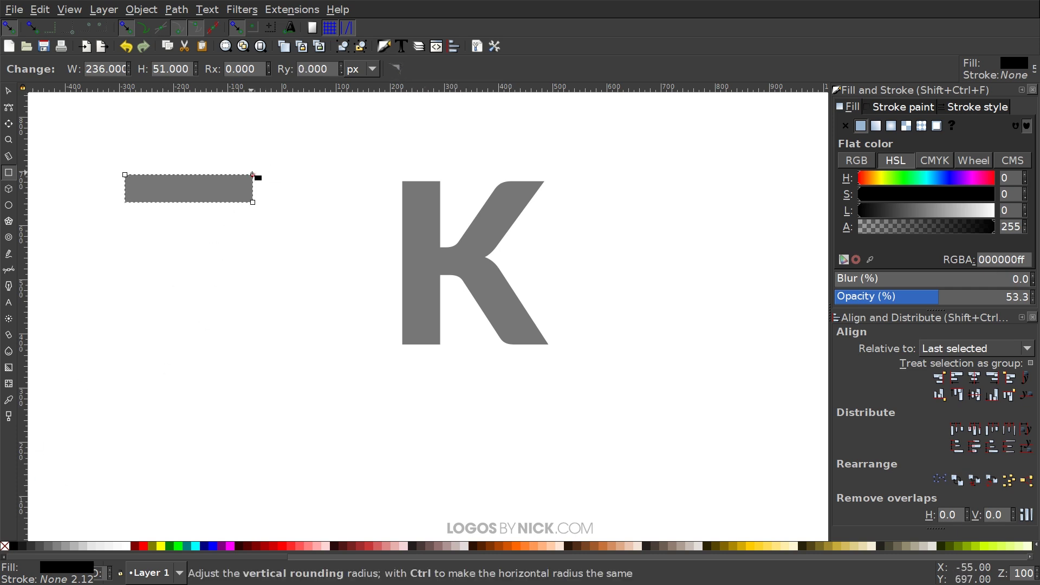
{"action": "left_click_drag", "start_coordinate": [254, 176], "coordinate": [258, 196]}
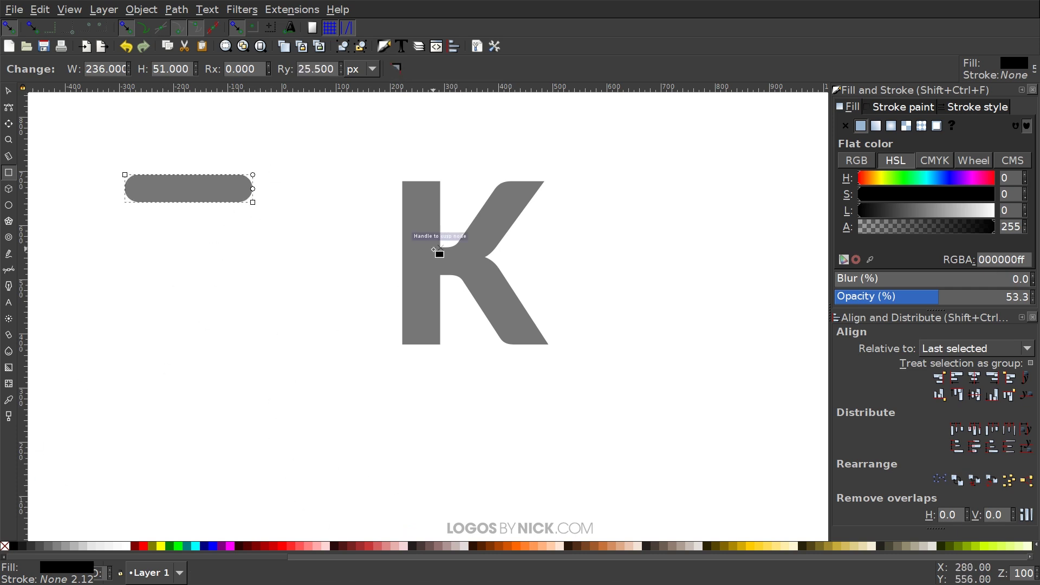
Convert the rounded rectangle to a path
{"action": "left_click", "coordinate": [177, 10]}
{"action": "left_click", "coordinate": [206, 29]}
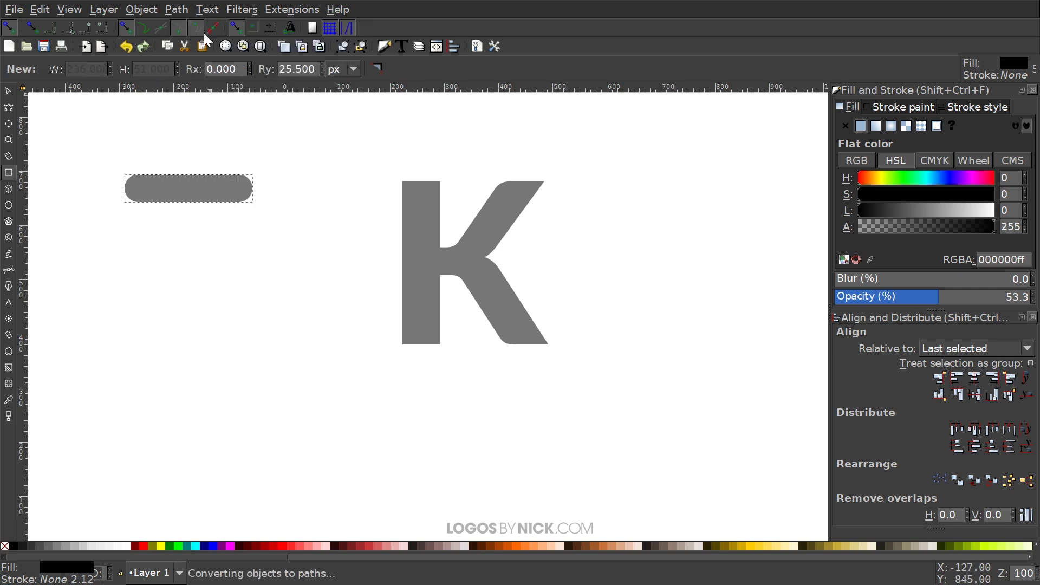
Move the rounded bar so its right end overlaps the K's stem, with its upper edge level with the top of the K
{"action": "left_click", "coordinate": [3, 95]}
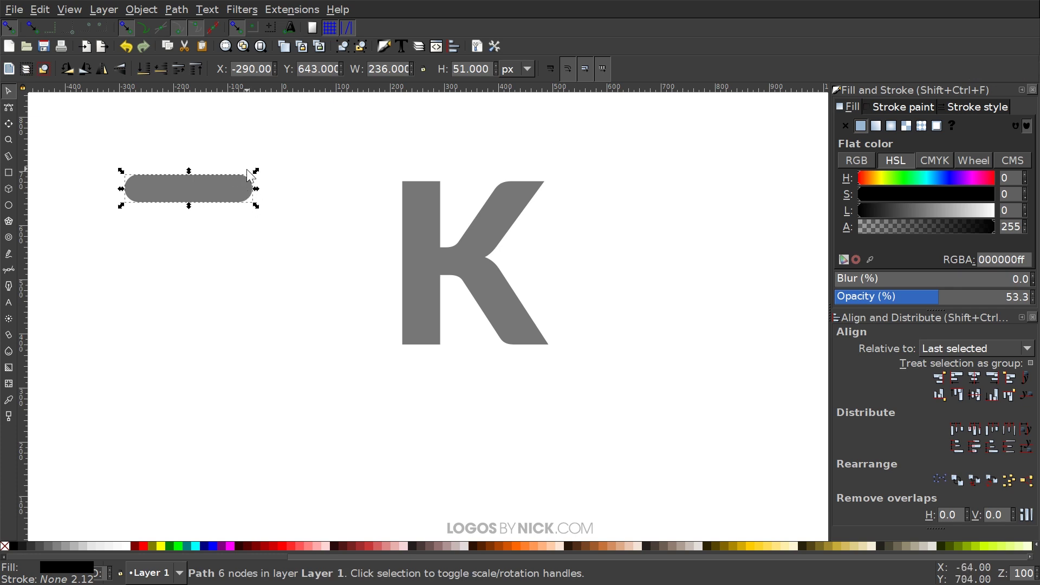
{"action": "left_click_drag", "start_coordinate": [241, 186], "coordinate": [252, 194]}
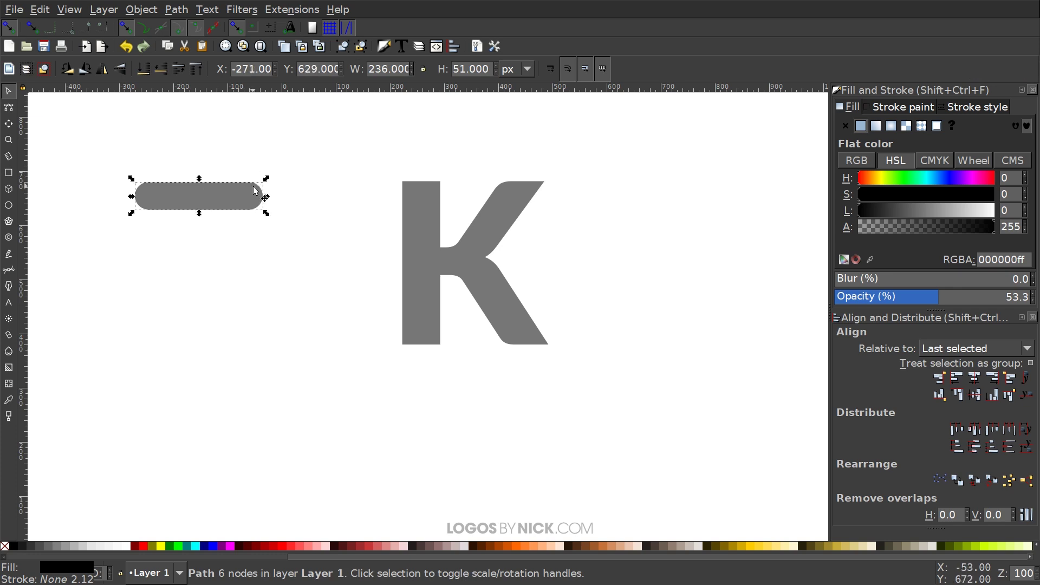
{"action": "left_click", "coordinate": [9, 108]}
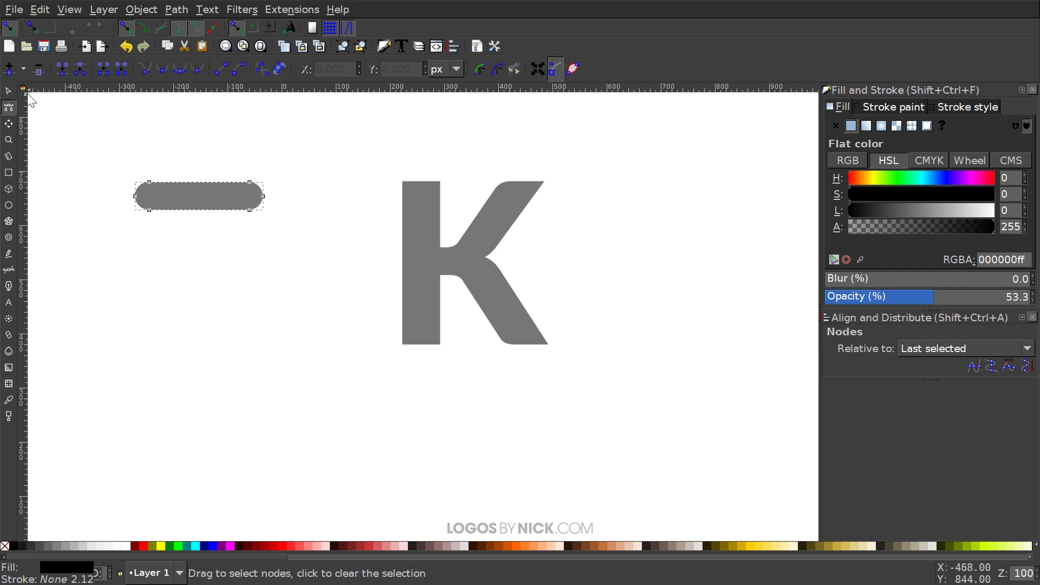
{"action": "left_click", "coordinate": [7, 93]}
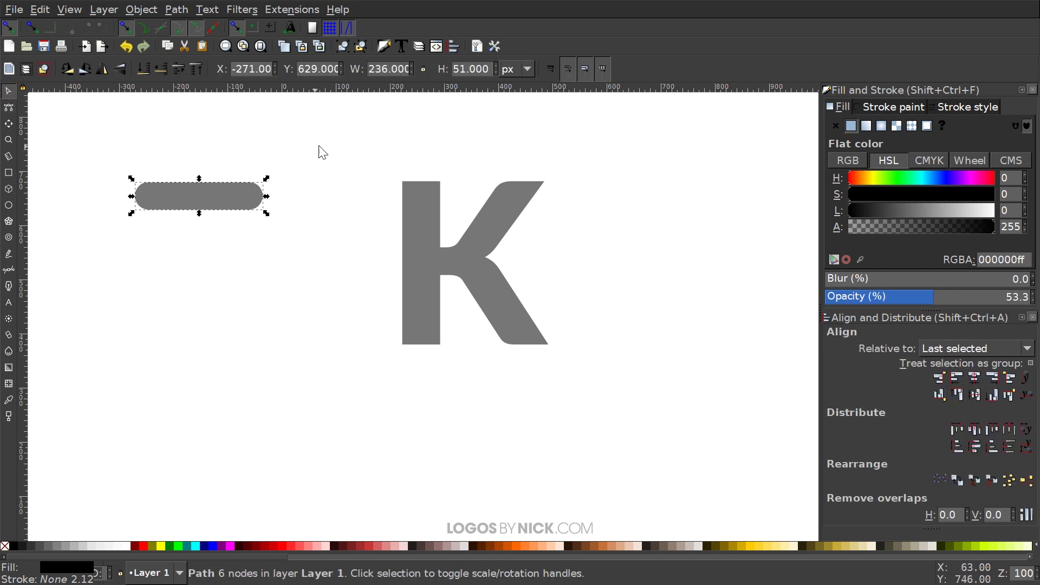
{"action": "left_click", "coordinate": [252, 186]}
{"action": "left_click_drag", "start_coordinate": [253, 185], "coordinate": [406, 190]}
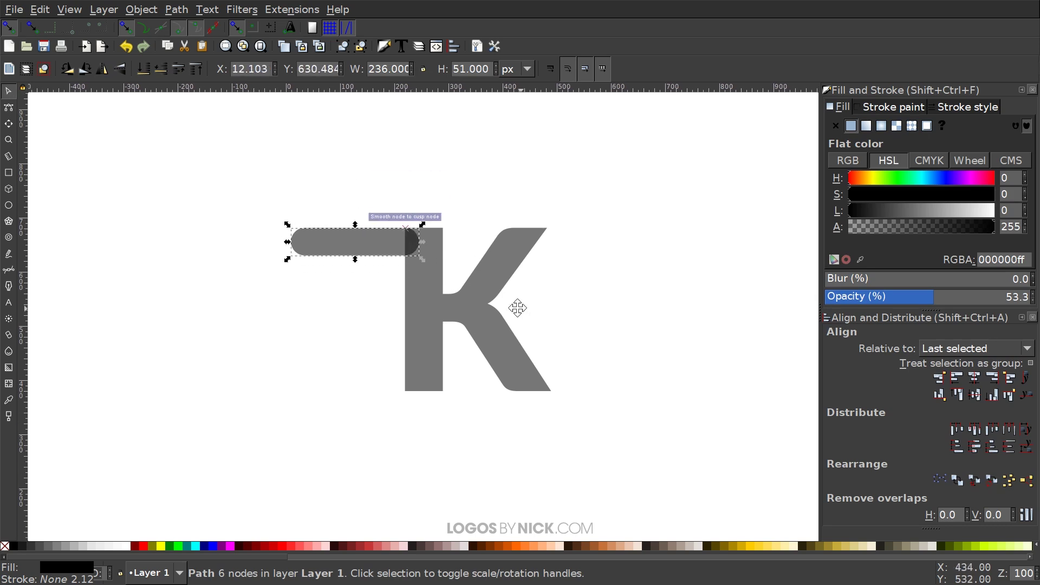
Shorten the rounded bar to about 142.5 px wide by shifting its left-end nodes horizontally toward the K
{"action": "key", "text": "ctrl"}
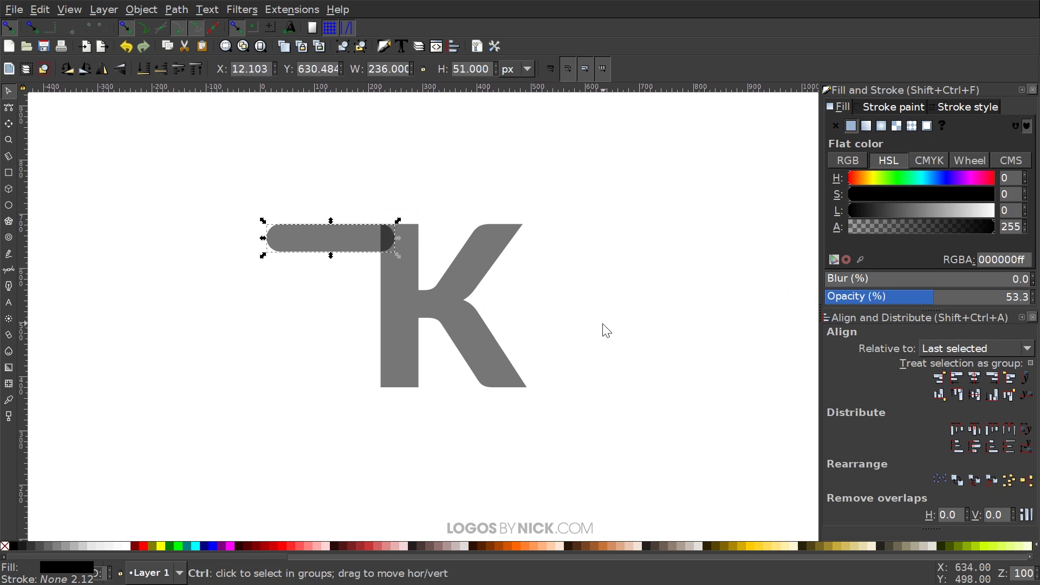
{"action": "scroll", "coordinate": [471, 320], "scroll_direction": "up", "scroll_amount": 2}
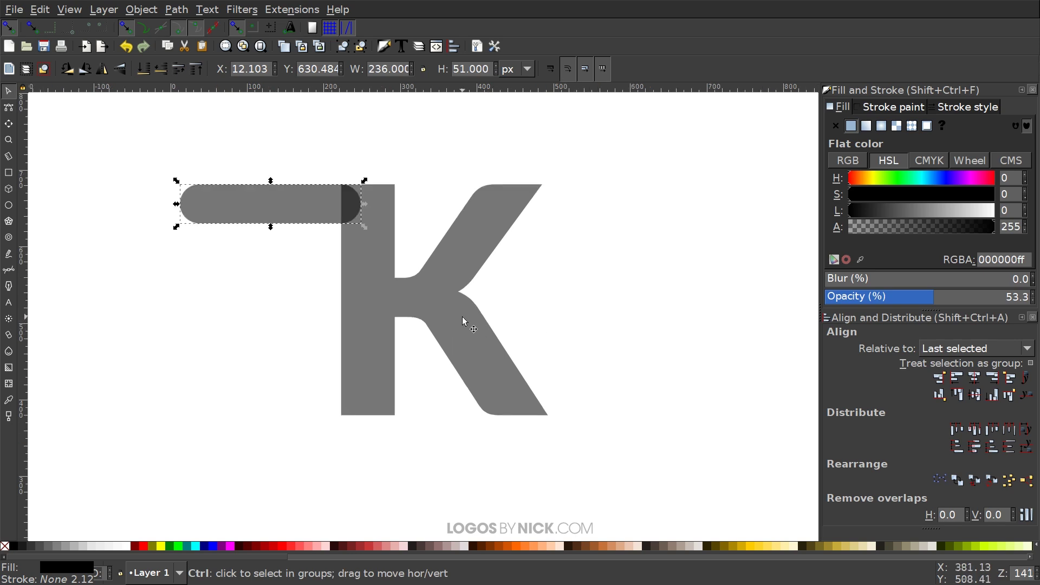
{"action": "left_click_drag", "start_coordinate": [558, 323], "coordinate": [569, 356]}
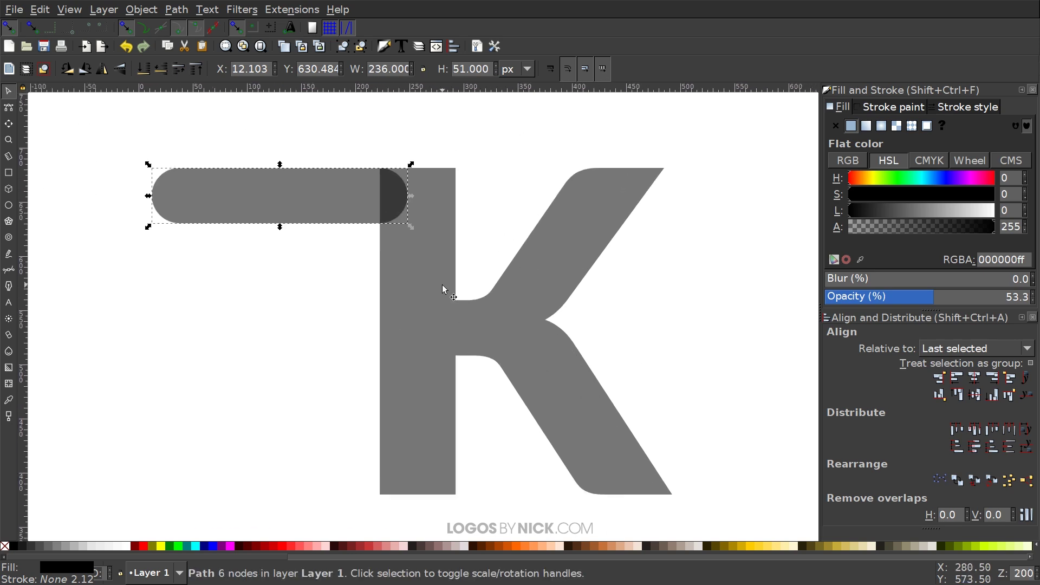
{"action": "left_click_drag", "start_coordinate": [544, 317], "coordinate": [493, 269]}
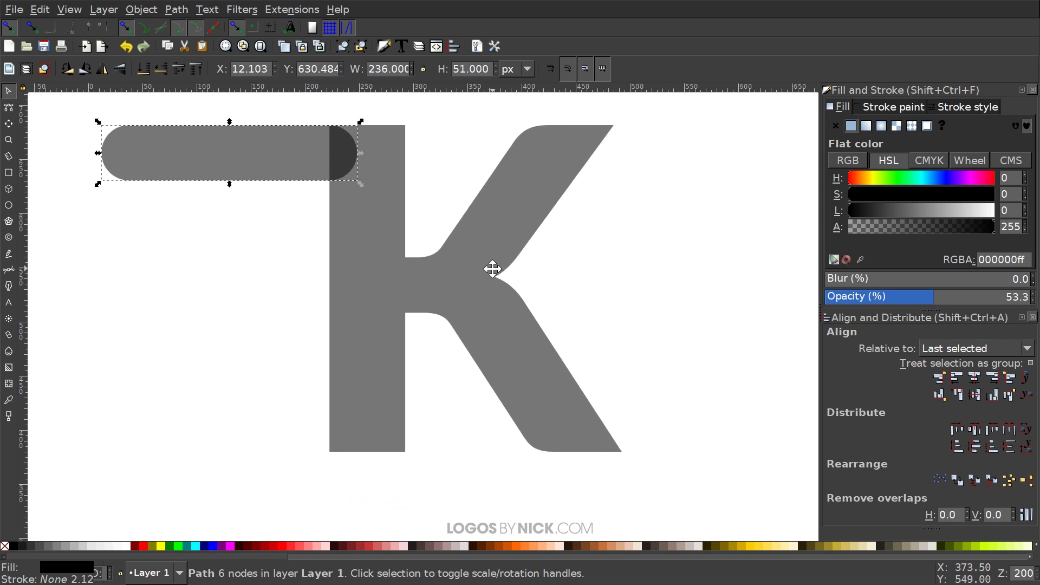
{"action": "scroll", "coordinate": [488, 216], "scroll_direction": "up", "scroll_amount": 1}
{"action": "scroll", "coordinate": [460, 228], "scroll_direction": "left", "scroll_amount": 3}
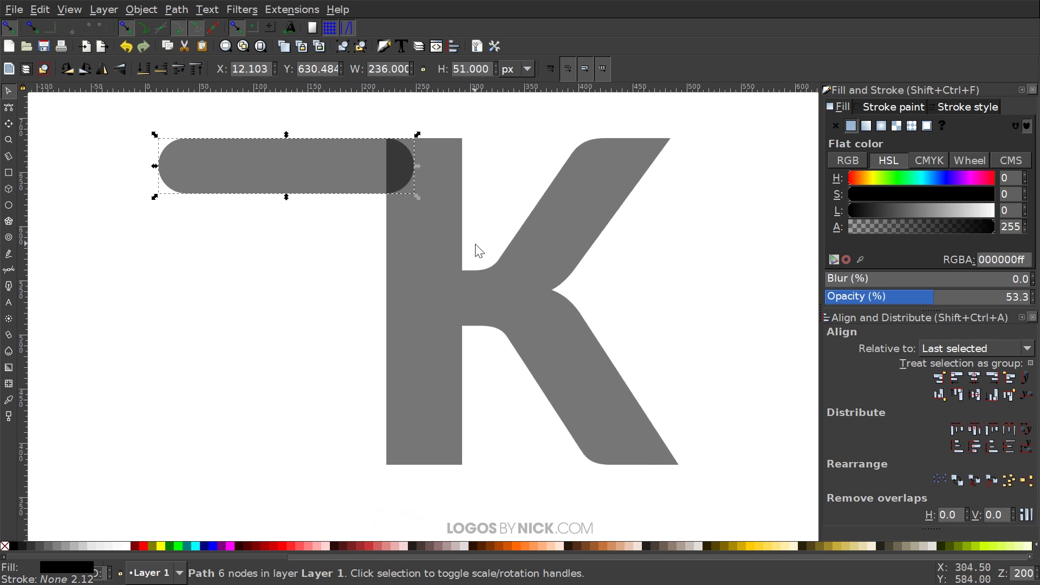
{"action": "left_click", "coordinate": [9, 108]}
{"action": "left_click_drag", "start_coordinate": [228, 232], "coordinate": [144, 110]}
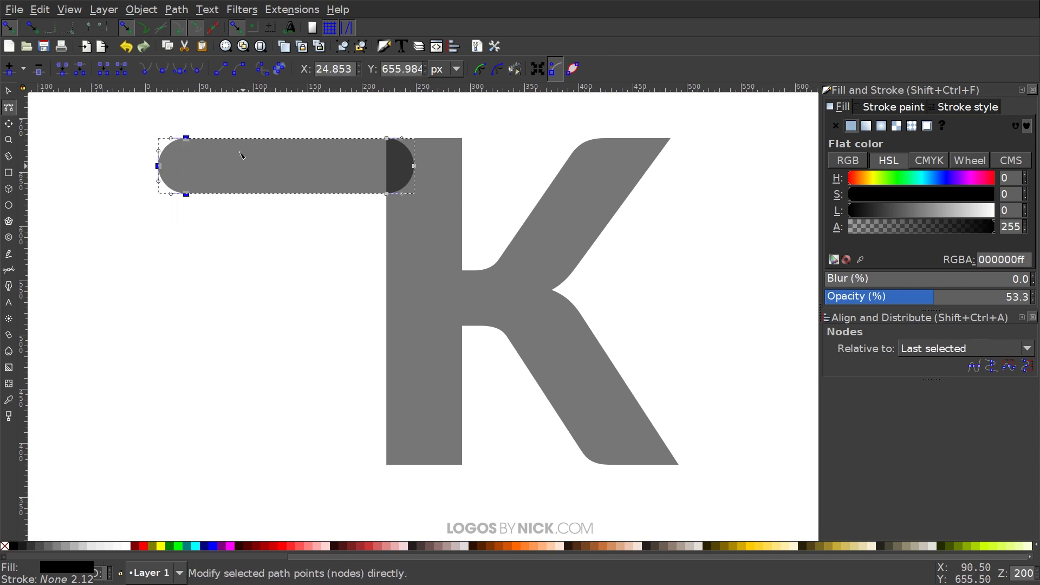
{"action": "left_click_drag", "start_coordinate": [188, 142], "coordinate": [291, 144]}
{"action": "left_click", "coordinate": [8, 95]}
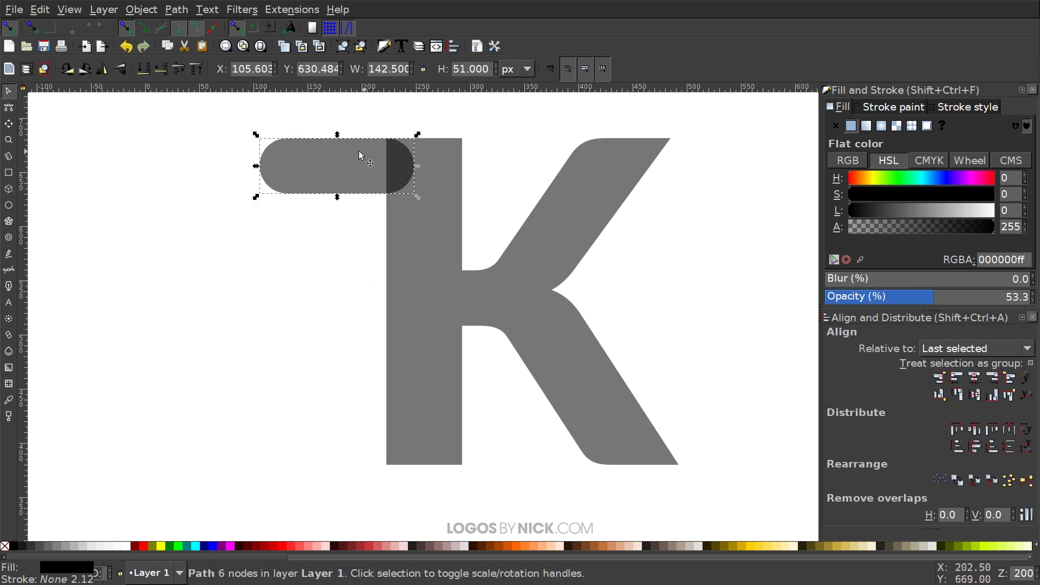
Duplicate the bar, fill the copy with green 00ff00, and place it directly beneath the original, edge to edge
{"action": "key", "text": "ctrl+d"}
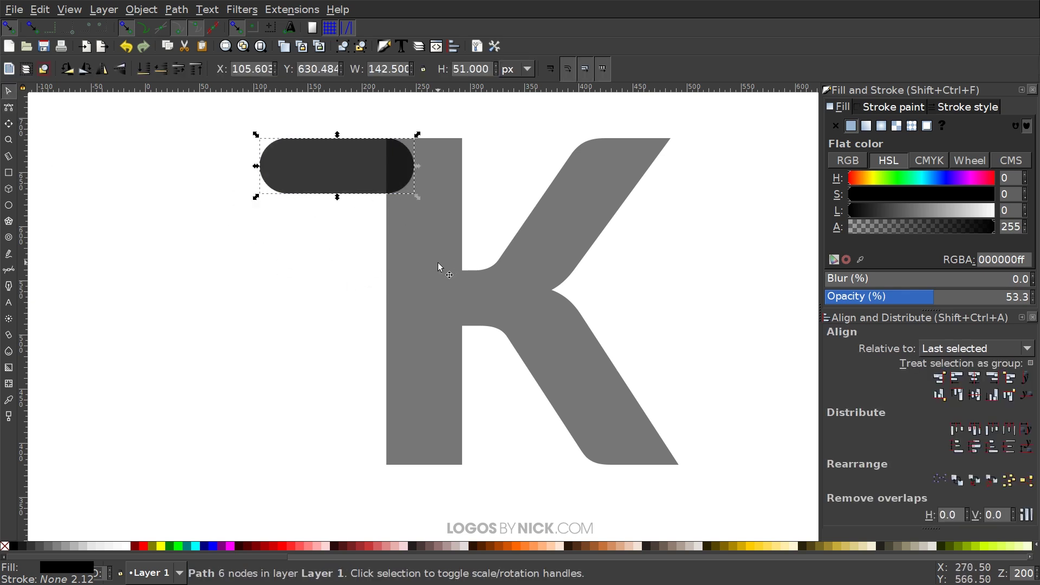
{"action": "left_click", "coordinate": [181, 546]}
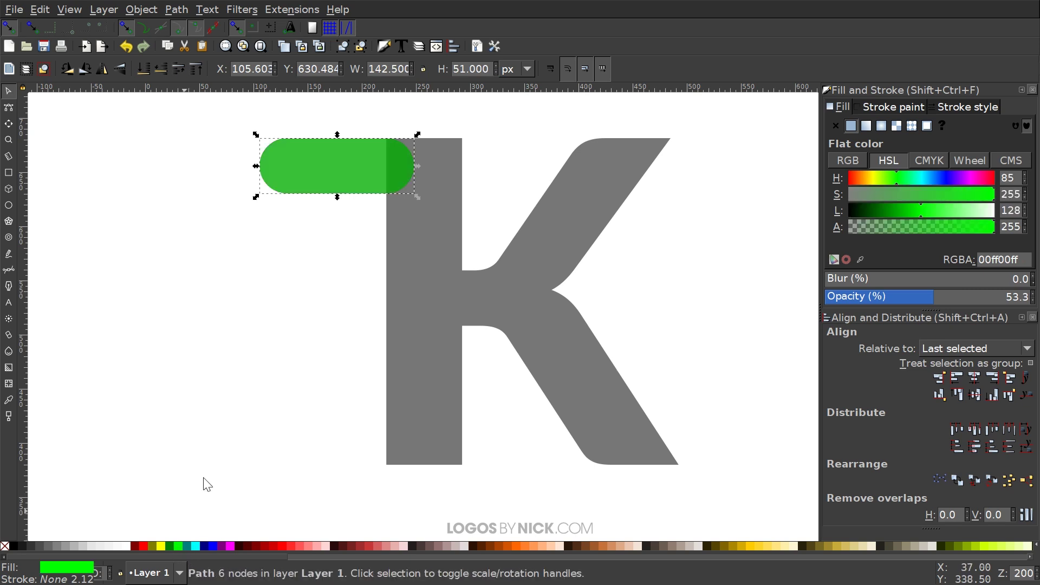
{"action": "left_click_drag", "start_coordinate": [394, 145], "coordinate": [394, 184]}
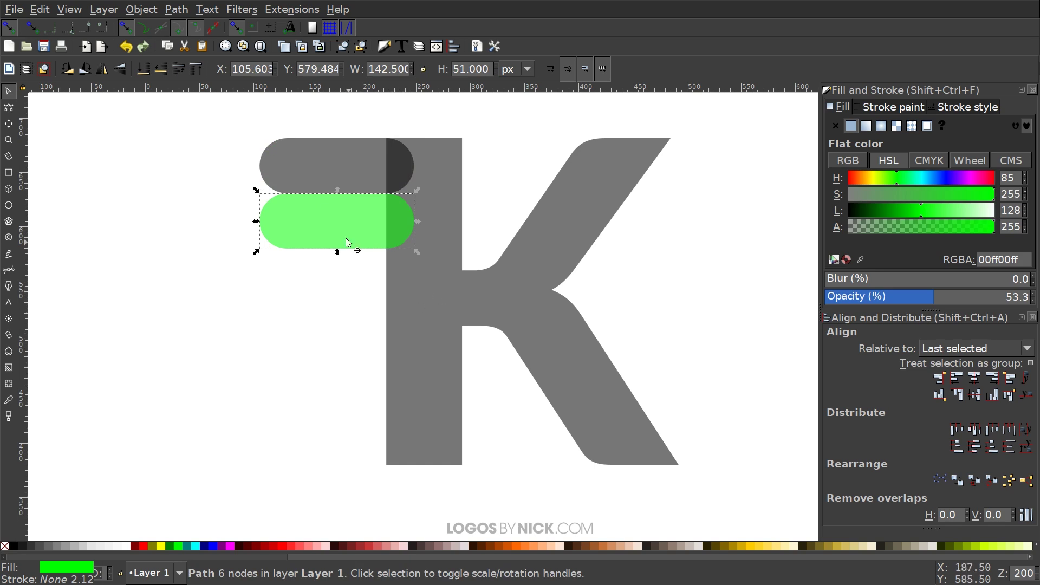
Place a copy of the top grey bar directly beneath the green bar and shorten it from the left to about 80.5 px wide
{"action": "left_click", "coordinate": [348, 154]}
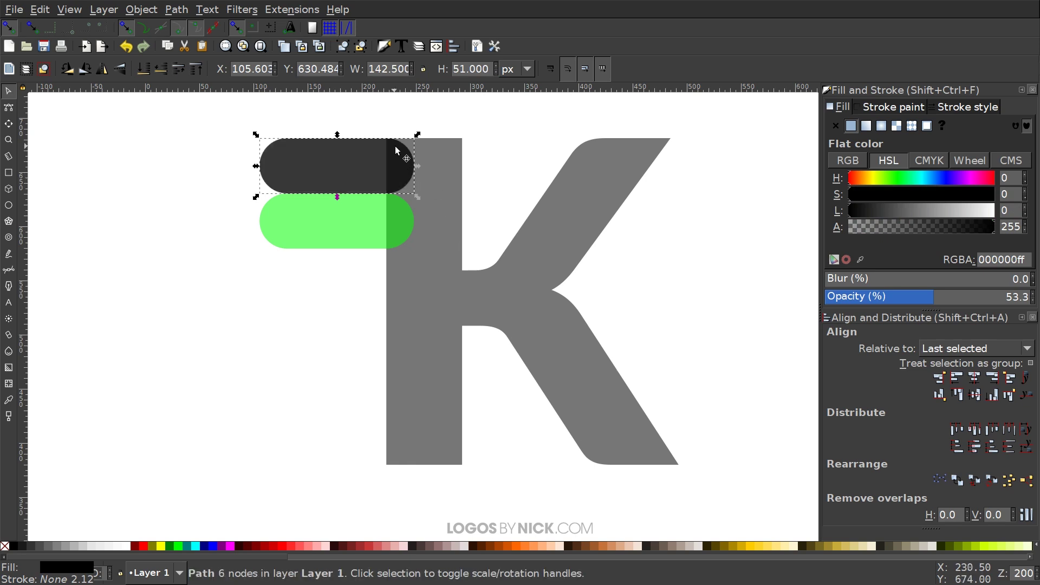
{"action": "left_click_drag", "start_coordinate": [396, 152], "coordinate": [388, 257]}
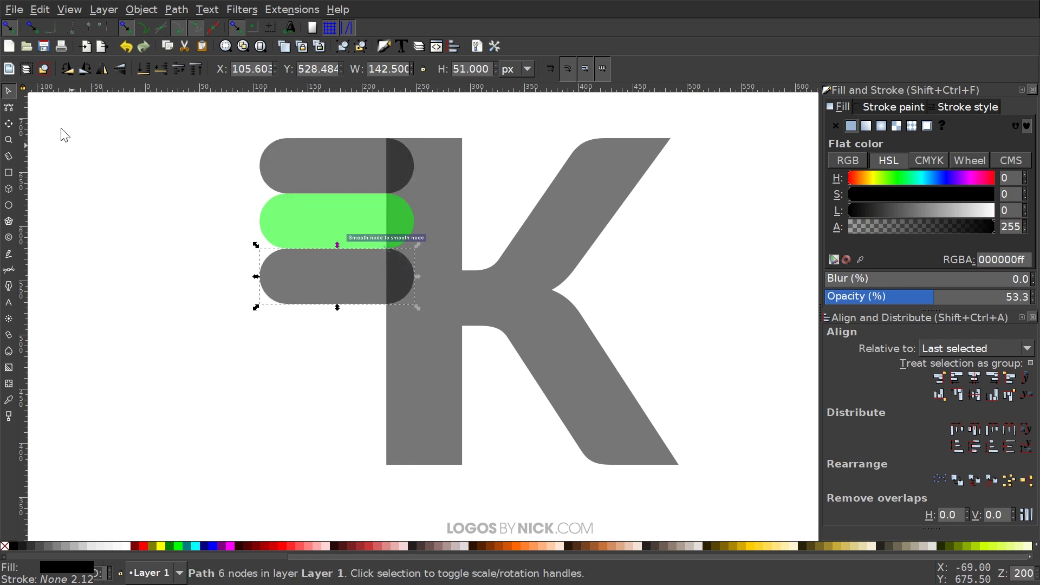
{"action": "left_click", "coordinate": [8, 108]}
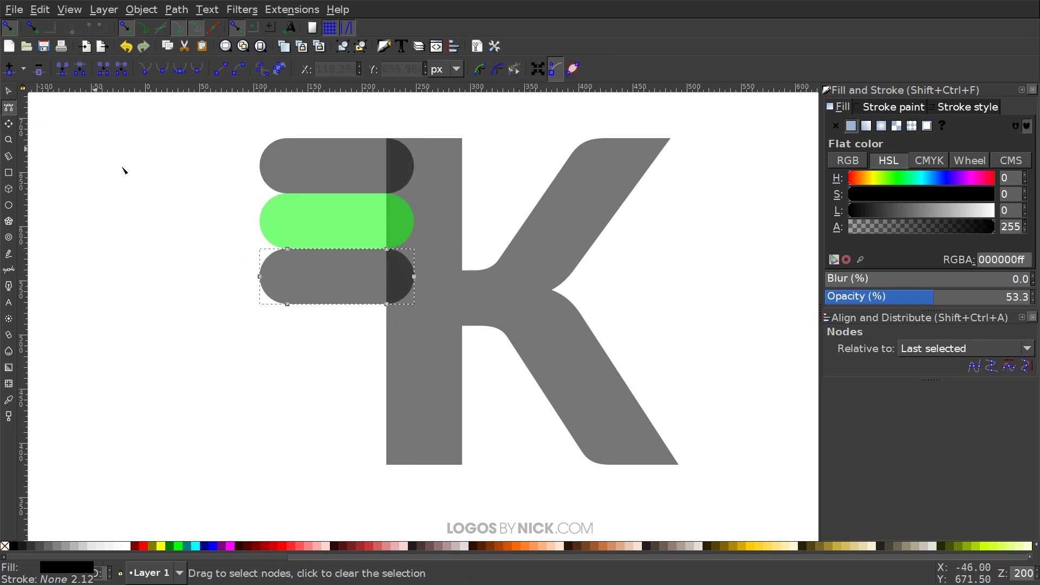
{"action": "left_click_drag", "start_coordinate": [316, 360], "coordinate": [216, 215]}
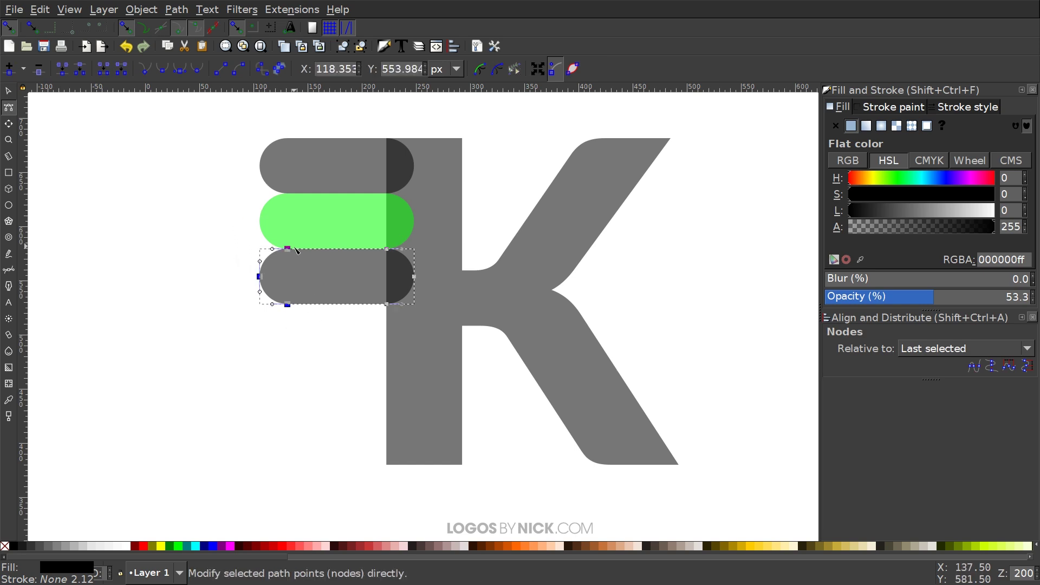
{"action": "left_click_drag", "start_coordinate": [287, 250], "coordinate": [354, 248]}
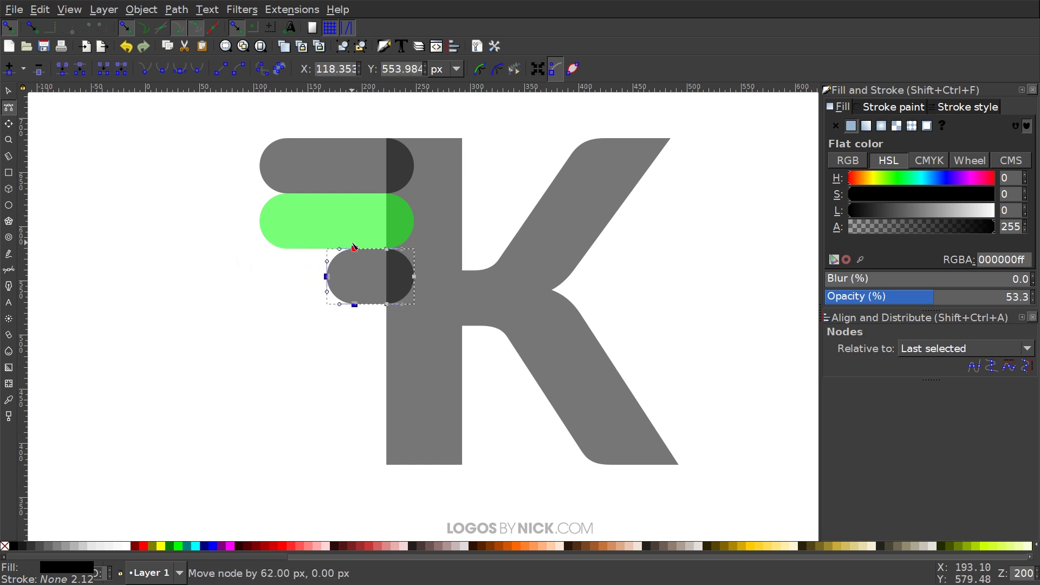
{"action": "left_click", "coordinate": [9, 93]}
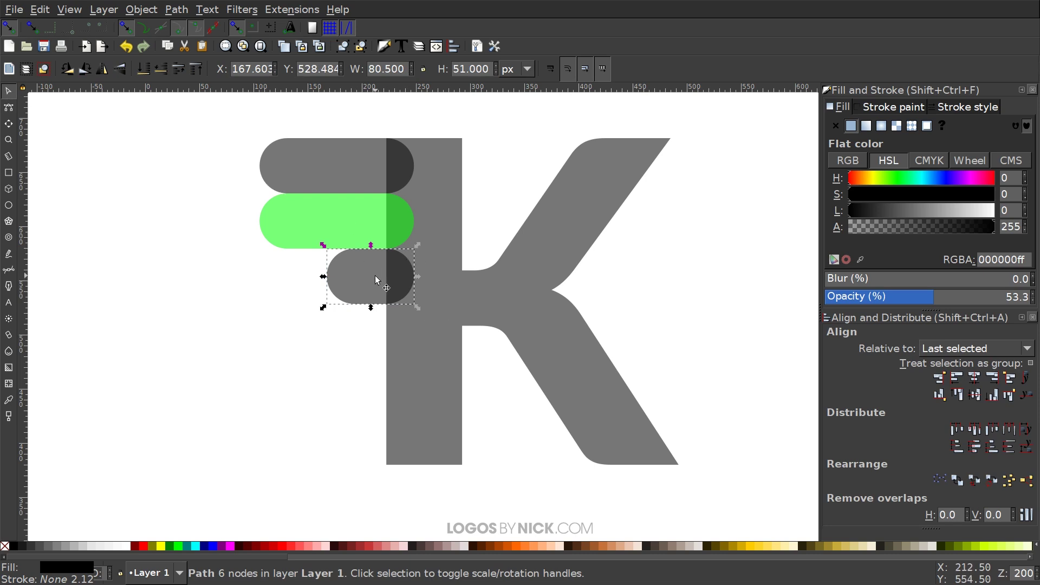
Duplicate the short grey bar, move the copy left leaving a small gap, and extend its left end to about 108 px wide
{"action": "key", "text": "ctrl+d"}
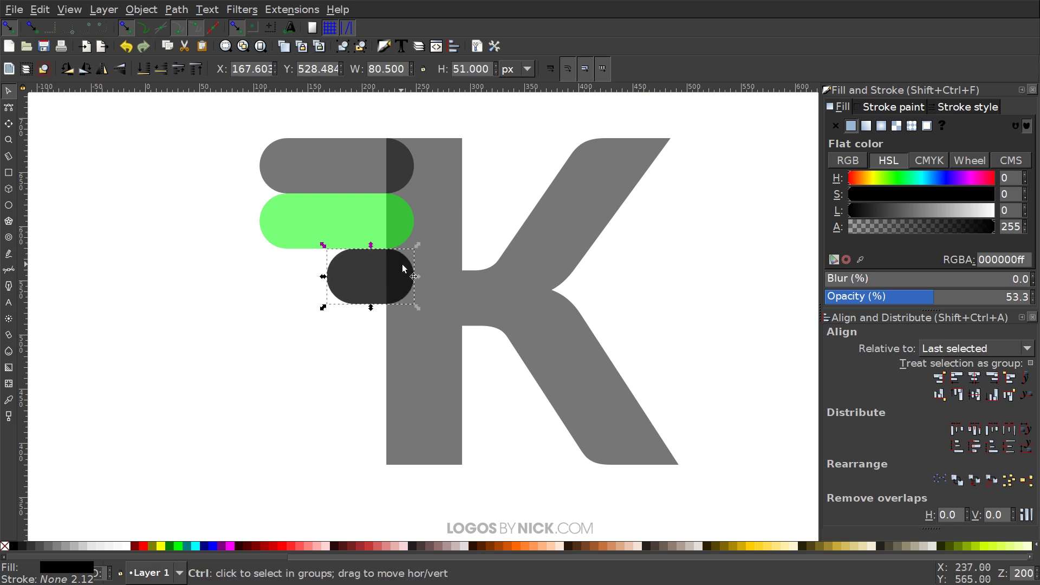
{"action": "left_click_drag", "start_coordinate": [403, 268], "coordinate": [302, 269]}
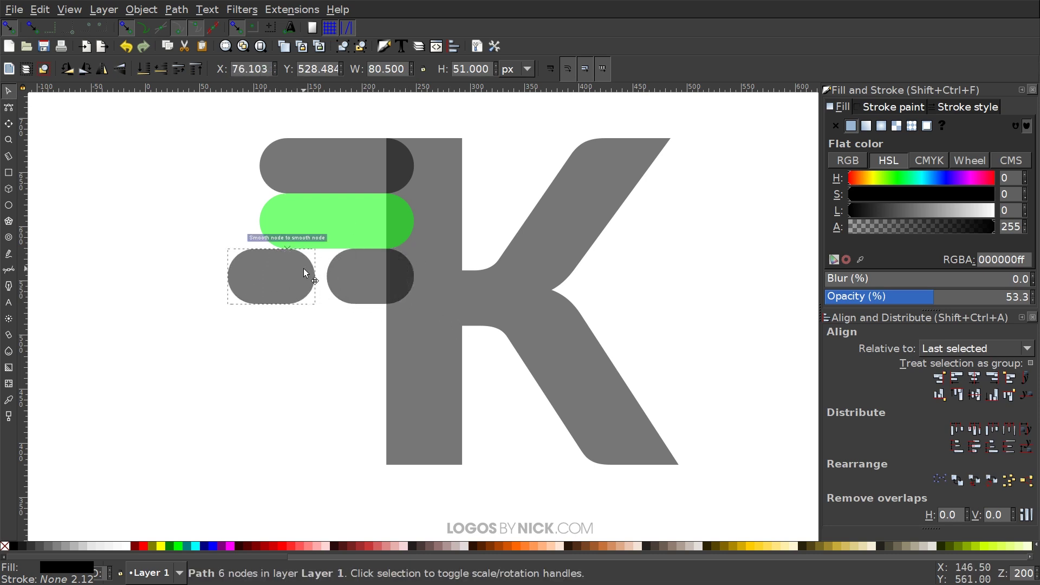
{"action": "left_click", "coordinate": [9, 109]}
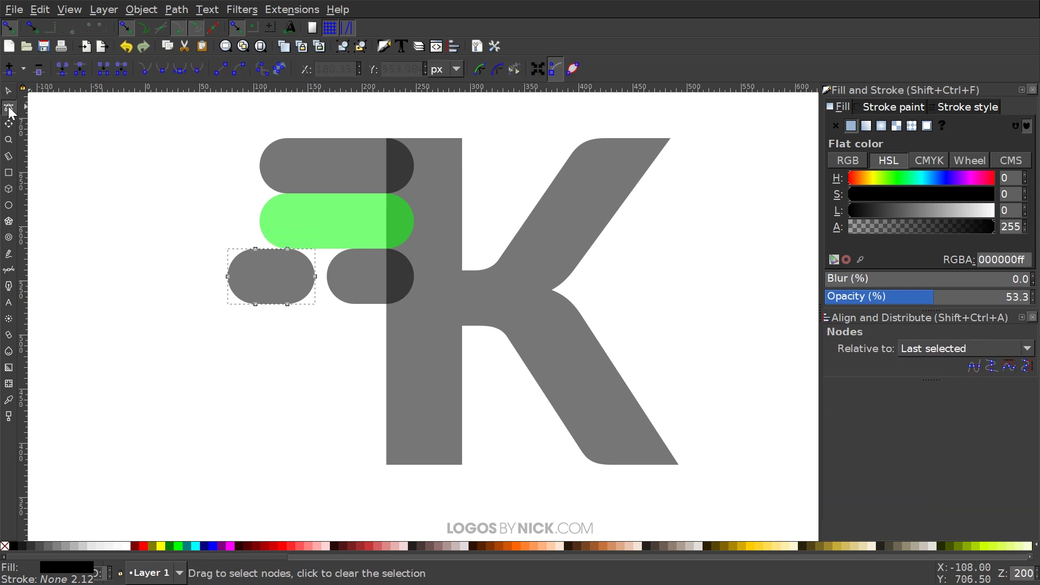
{"action": "left_click_drag", "start_coordinate": [278, 340], "coordinate": [179, 202]}
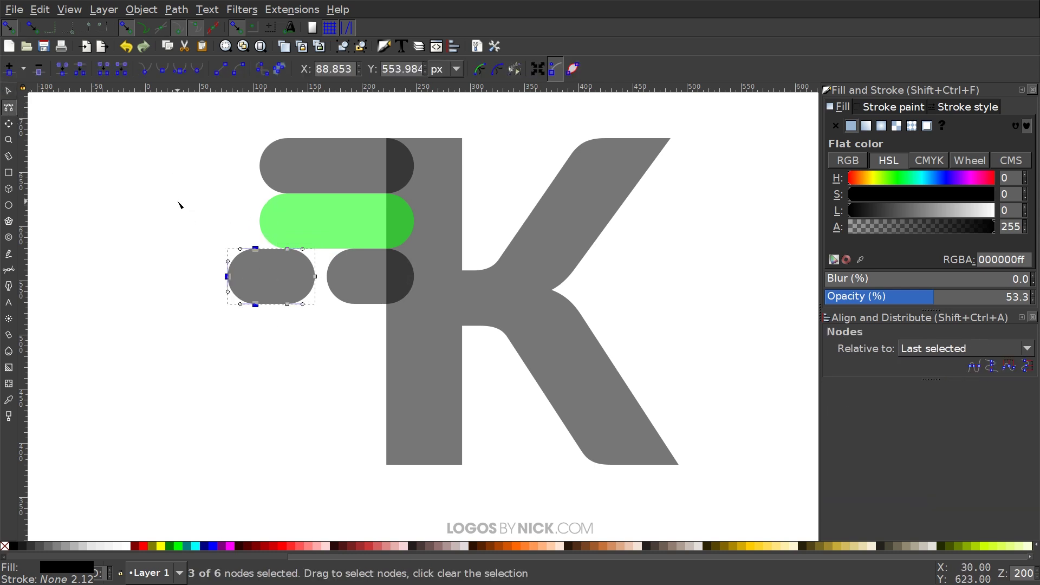
{"action": "left_click_drag", "start_coordinate": [260, 249], "coordinate": [230, 250]}
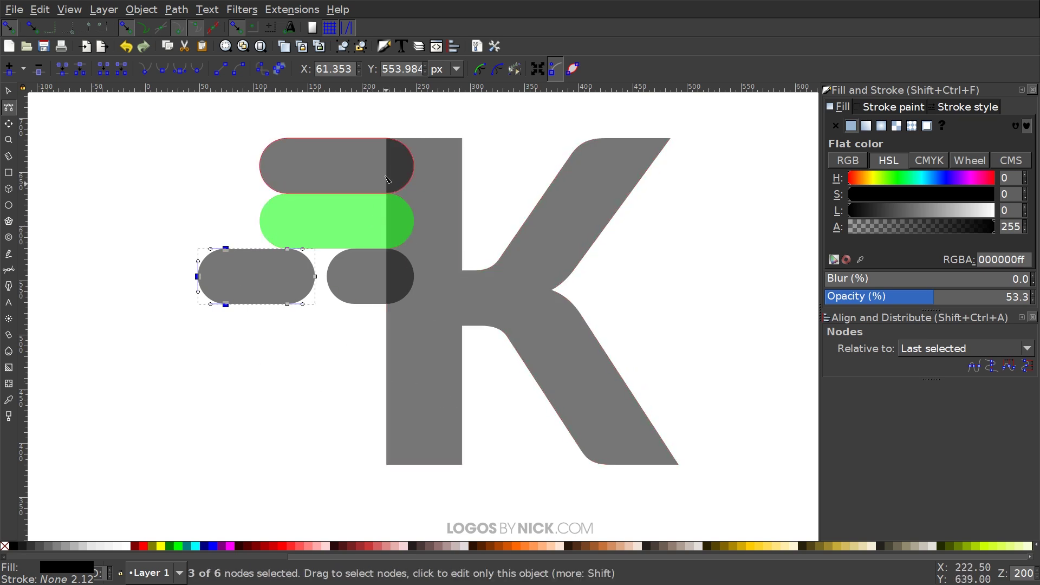
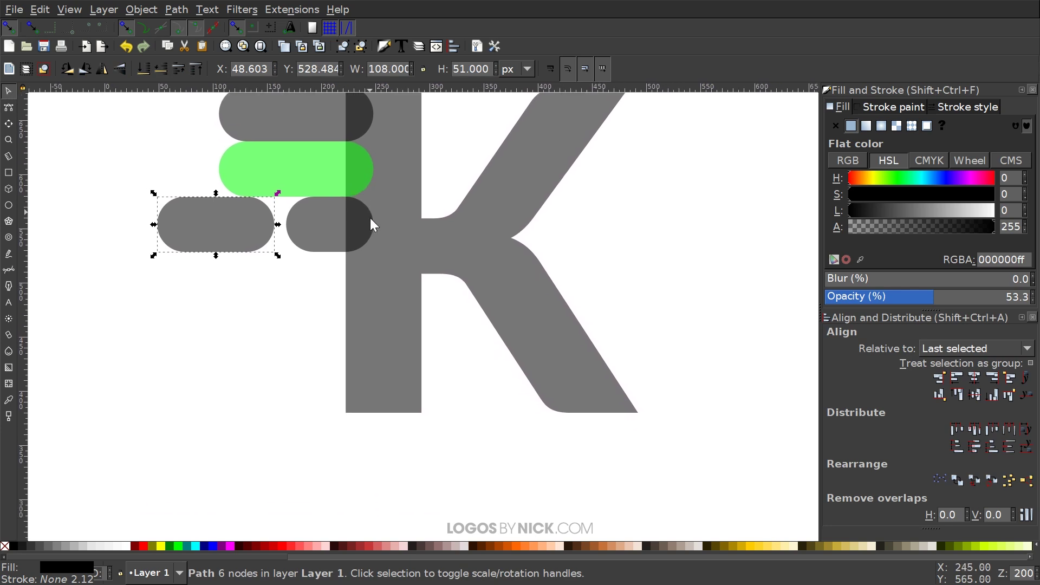
Place a copy of the green bar directly beneath the short grey bars and shift it about 20 px to the right
{"action": "left_click", "coordinate": [300, 164]}
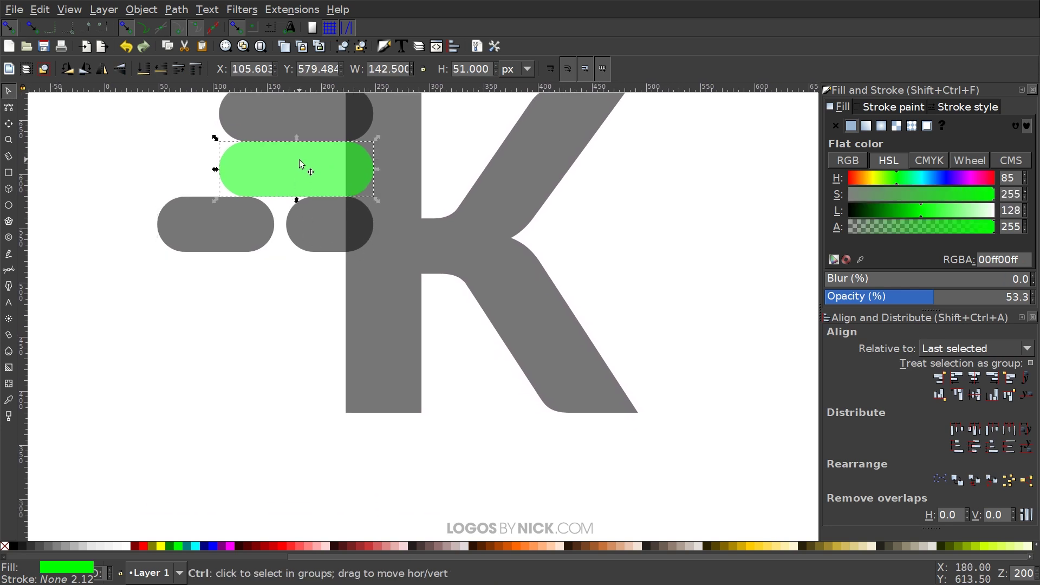
{"action": "left_click_drag", "start_coordinate": [353, 143], "coordinate": [338, 265]}
{"action": "scroll", "coordinate": [370, 373], "scroll_direction": "up", "scroll_amount": 4}
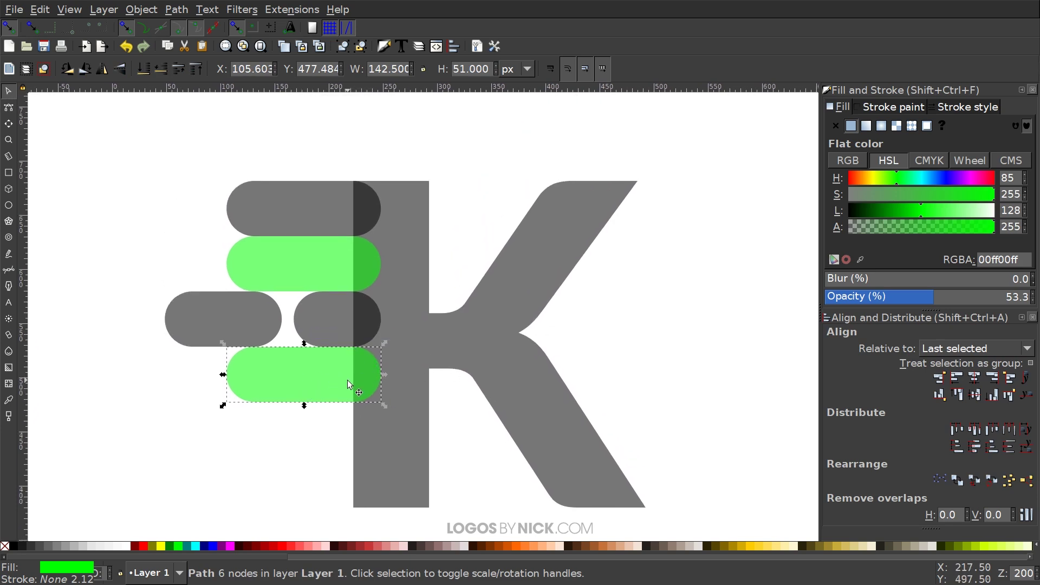
{"action": "key", "text": "ctrl"}
{"action": "left_click_drag", "start_coordinate": [296, 380], "coordinate": [319, 380]}
Duplicate the top grey bar and place the copy directly beneath the lower green bar with their ends aligned
{"action": "scroll", "coordinate": [468, 336], "scroll_direction": "up", "scroll_amount": 1}
{"action": "scroll", "coordinate": [468, 336], "scroll_direction": "down", "scroll_amount": 4}
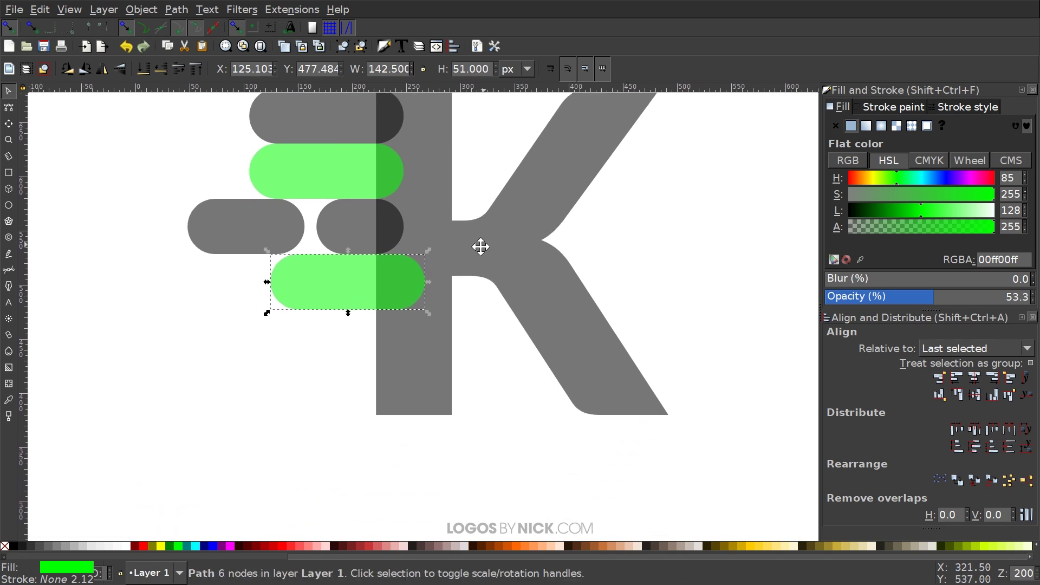
{"action": "left_click", "coordinate": [313, 122]}
{"action": "key", "text": "ctrl+d"}
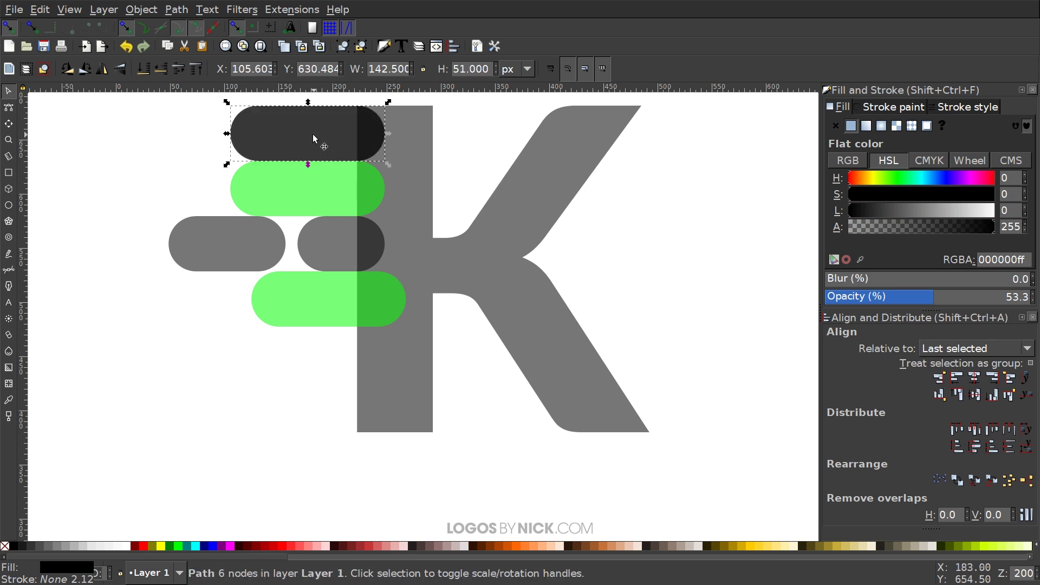
{"action": "left_click_drag", "start_coordinate": [313, 135], "coordinate": [369, 337]}
{"action": "scroll", "coordinate": [369, 347], "scroll_direction": "left", "scroll_amount": 2}
{"action": "scroll", "coordinate": [377, 357], "scroll_direction": "down", "scroll_amount": 1}
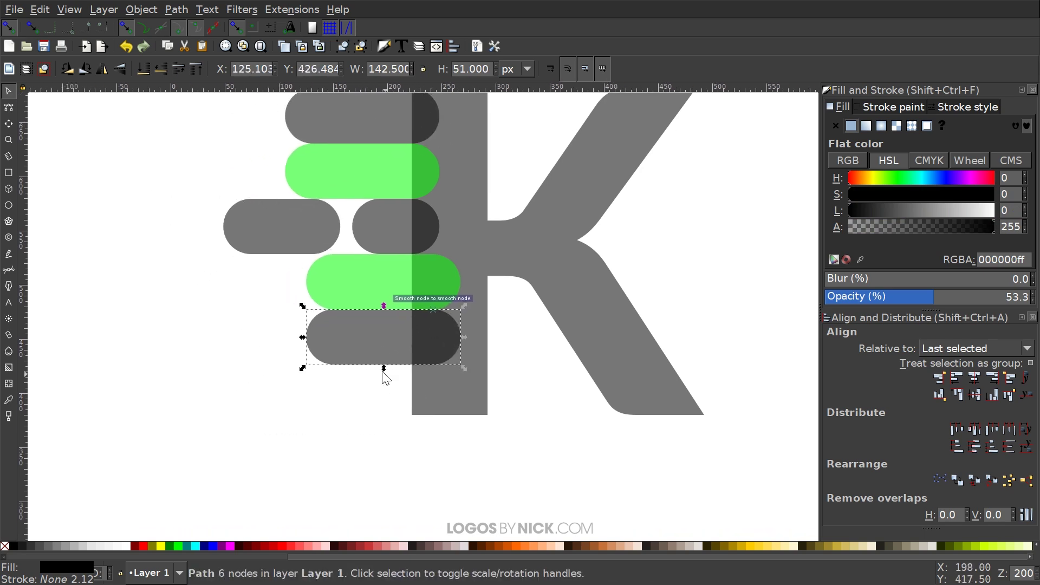
Lengthen the lowest grey bar by shifting its left-end nodes about 52.5 px further left
{"action": "left_click", "coordinate": [8, 108]}
{"action": "left_click_drag", "start_coordinate": [357, 392], "coordinate": [289, 299]}
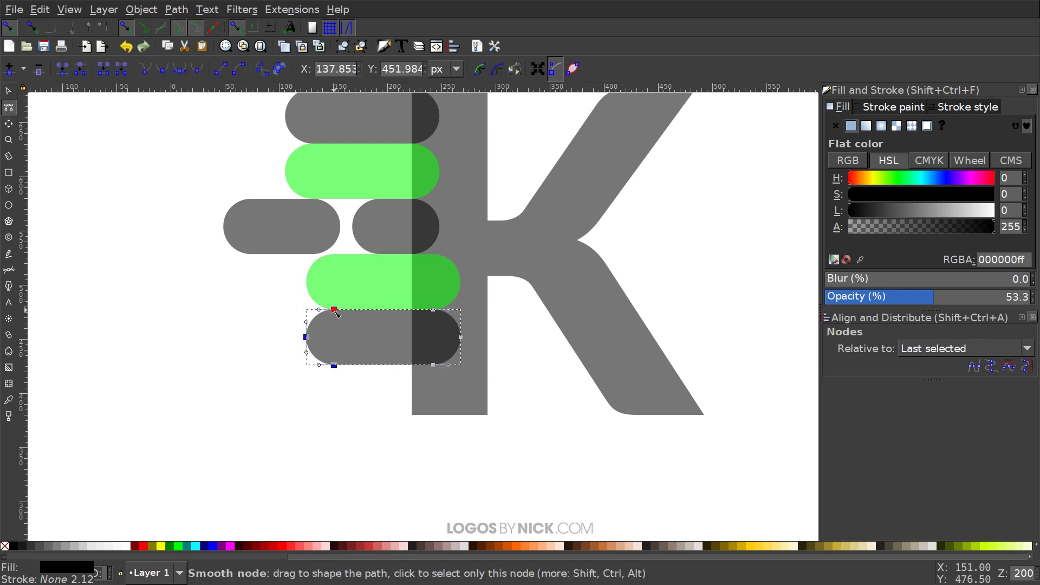
{"action": "left_click_drag", "start_coordinate": [335, 310], "coordinate": [277, 311]}
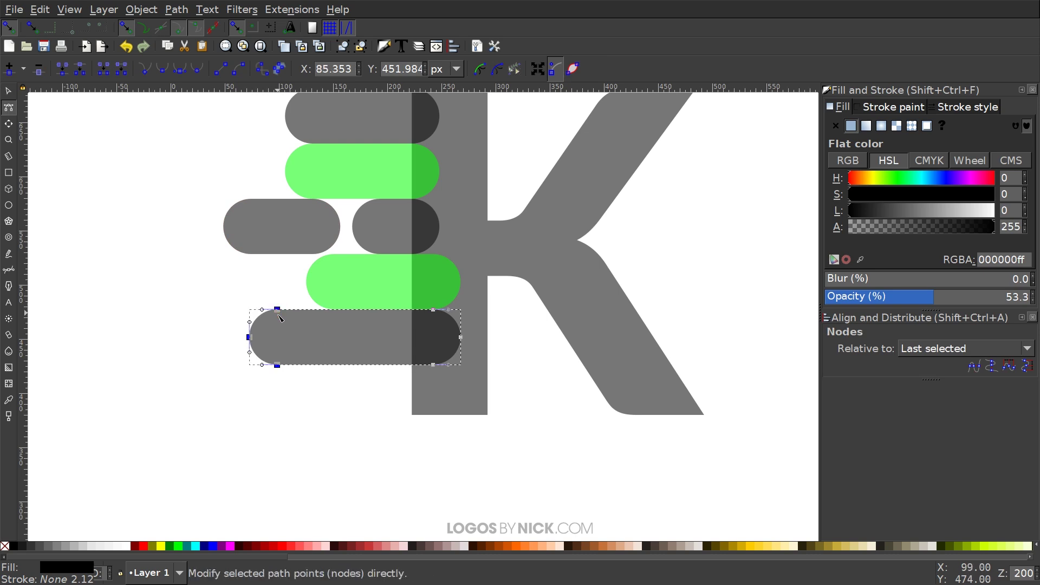
{"action": "left_click", "coordinate": [12, 92]}
Duplicate the lower green bar and place the copy directly beneath the long grey bar, keeping it aligned with the original
{"action": "left_click", "coordinate": [409, 279]}
{"action": "key", "text": "ctrl+d"}
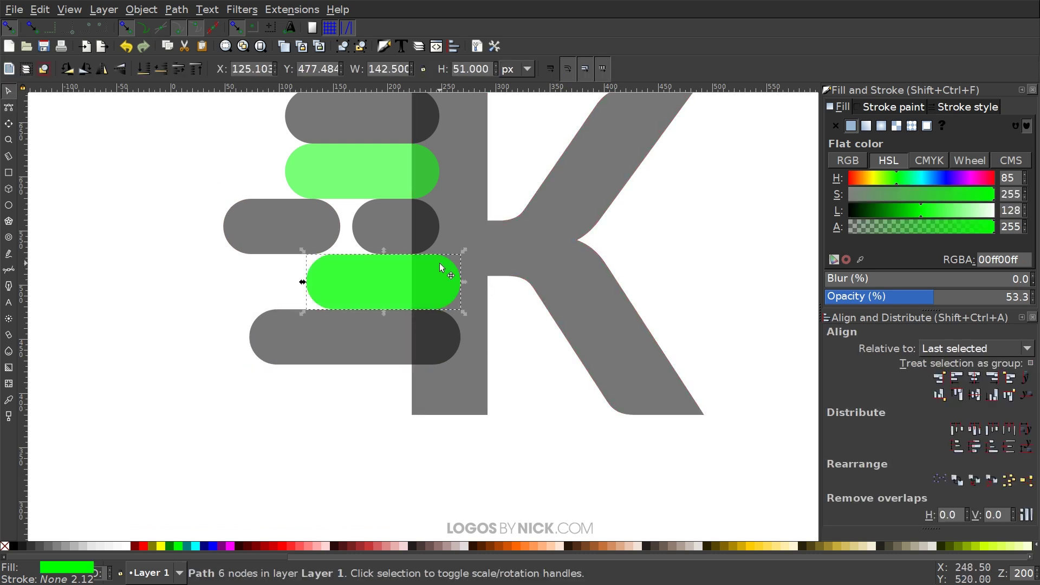
{"action": "left_click_drag", "start_coordinate": [440, 262], "coordinate": [432, 372]}
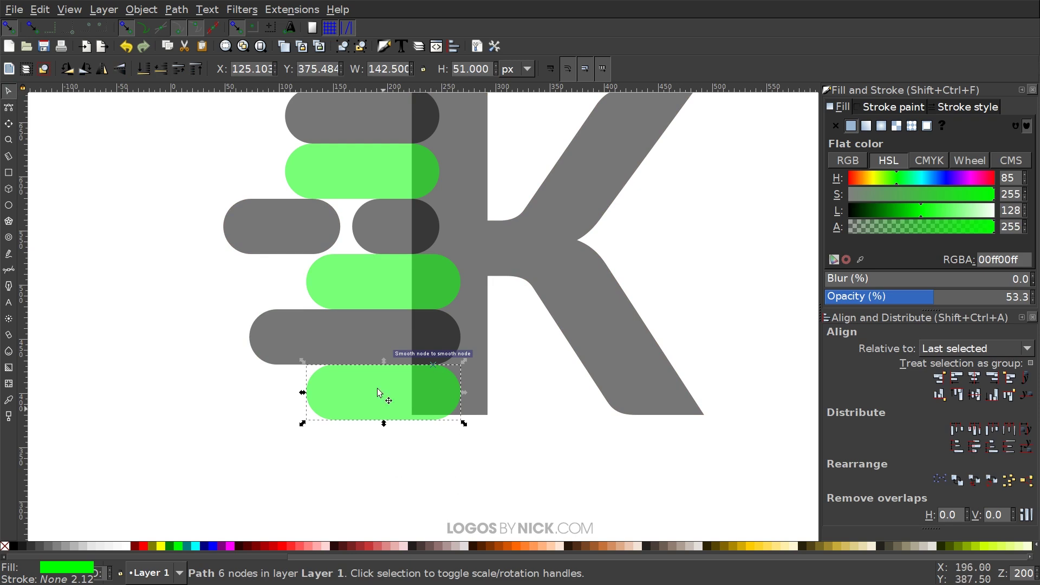
Duplicate the long grey bar and place the copy directly beneath the lowest green bar, aligned with the original
{"action": "left_click", "coordinate": [366, 338]}
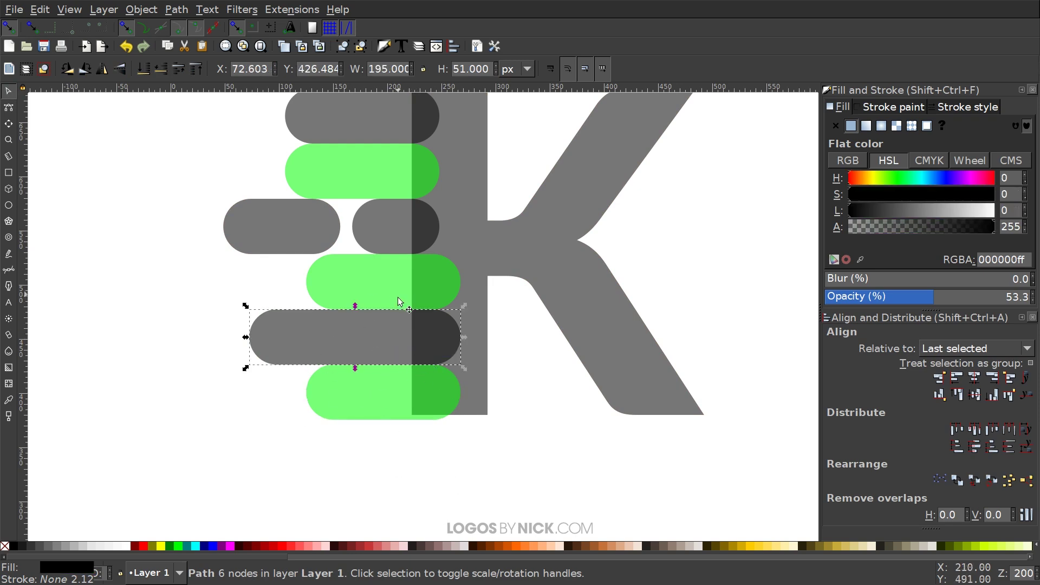
{"action": "scroll", "coordinate": [399, 297], "scroll_direction": "down", "scroll_amount": 2}
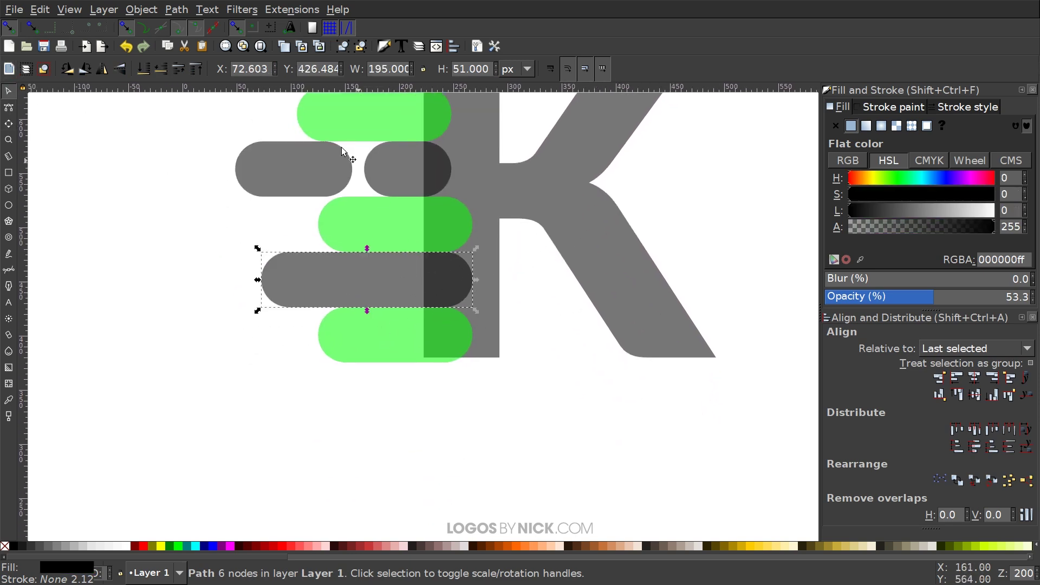
{"action": "scroll", "coordinate": [399, 273], "scroll_direction": "up", "scroll_amount": 3}
{"action": "scroll", "coordinate": [438, 330], "scroll_direction": "down", "scroll_amount": 6}
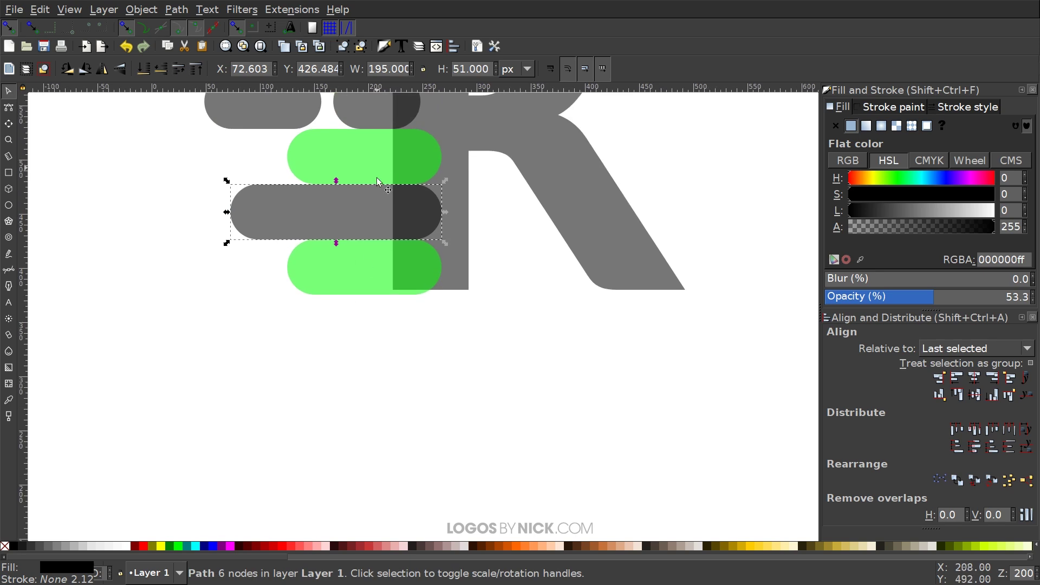
{"action": "key", "text": "ctrl+d"}
{"action": "left_click_drag", "start_coordinate": [419, 189], "coordinate": [412, 297]}
{"action": "scroll", "coordinate": [500, 355], "scroll_direction": "up", "scroll_amount": 5}
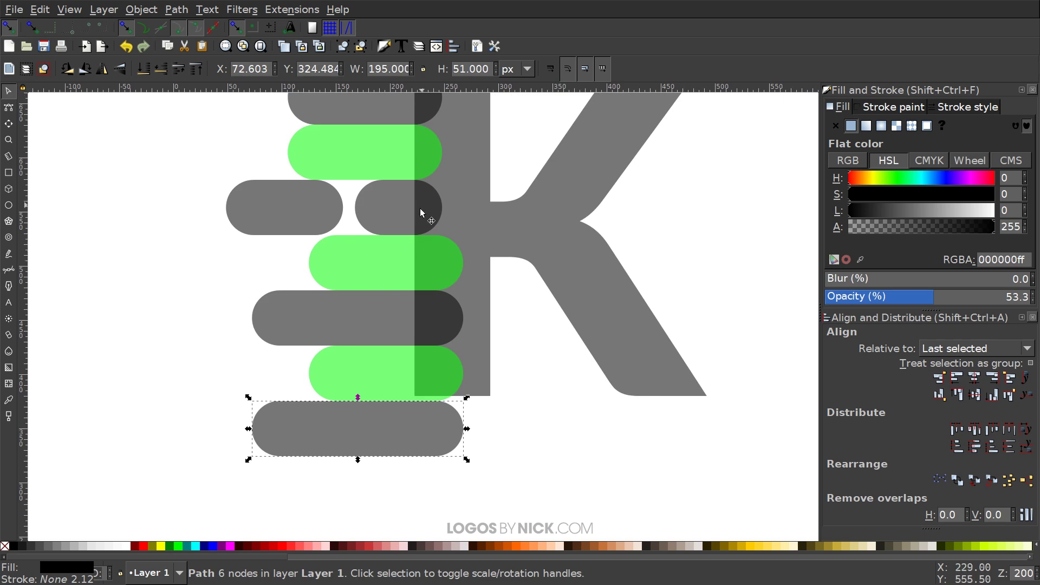
{"action": "scroll", "coordinate": [420, 208], "scroll_direction": "up", "scroll_amount": 3}
{"action": "scroll", "coordinate": [420, 208], "scroll_direction": "right", "scroll_amount": 3}
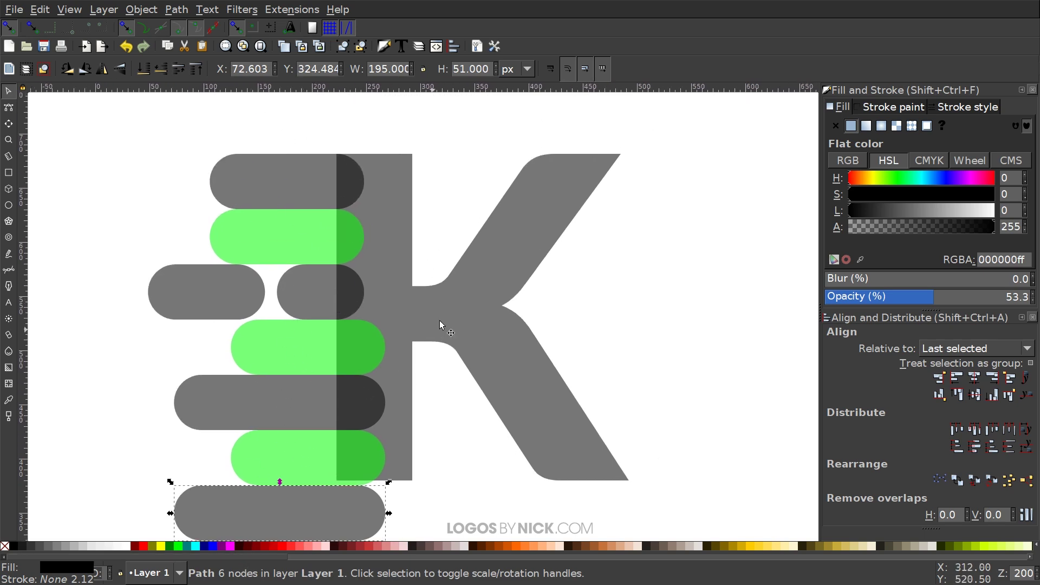
Shorten the bottom grey bar to 109 px wide by shifting its left-end nodes 86 px to the right
{"action": "scroll", "coordinate": [568, 325], "scroll_direction": "down", "scroll_amount": 5}
{"action": "scroll", "coordinate": [599, 290], "scroll_direction": "left", "scroll_amount": 4}
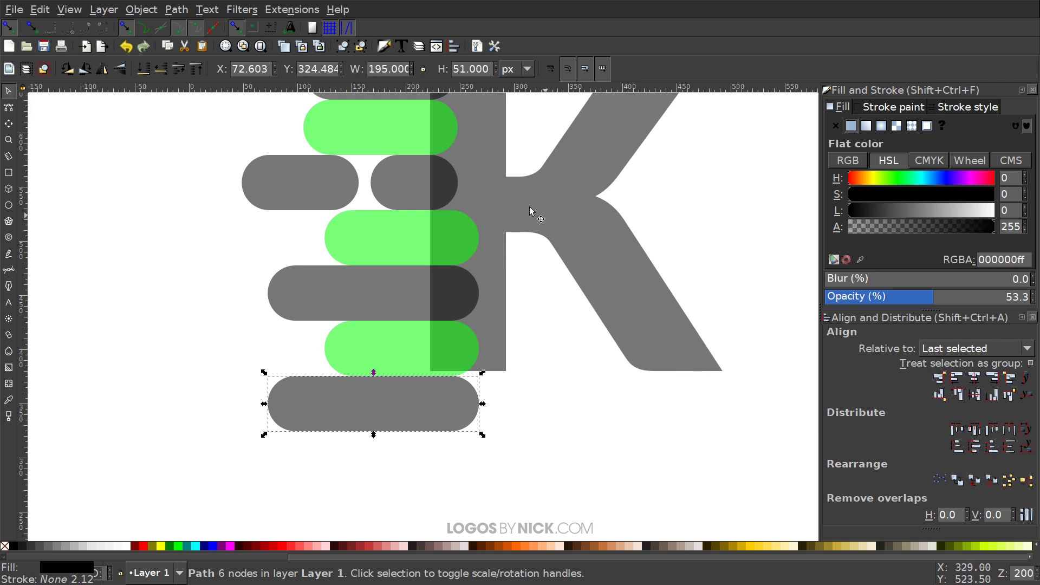
{"action": "left_click", "coordinate": [9, 107]}
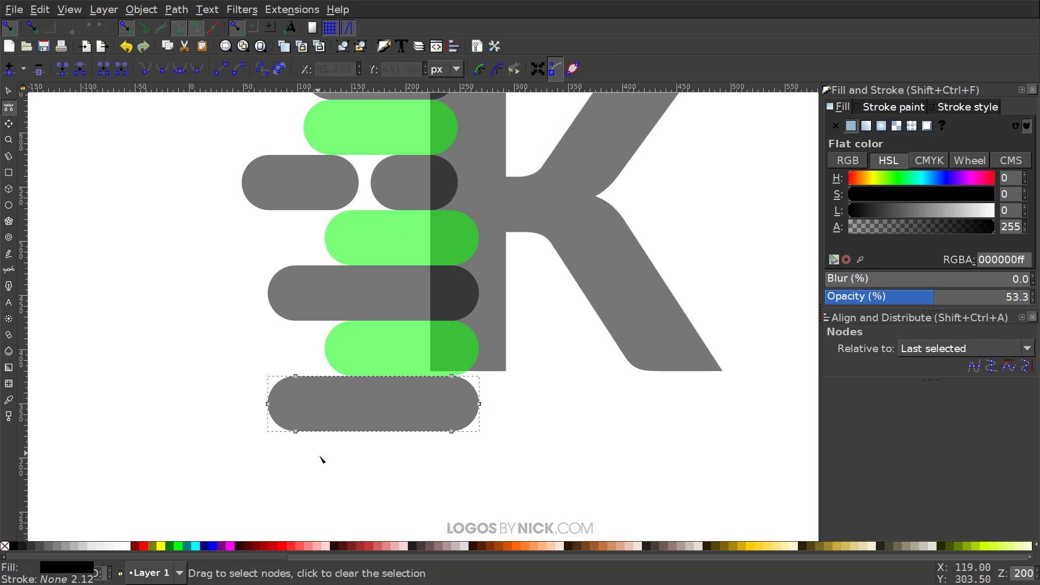
{"action": "left_click_drag", "start_coordinate": [321, 458], "coordinate": [219, 330]}
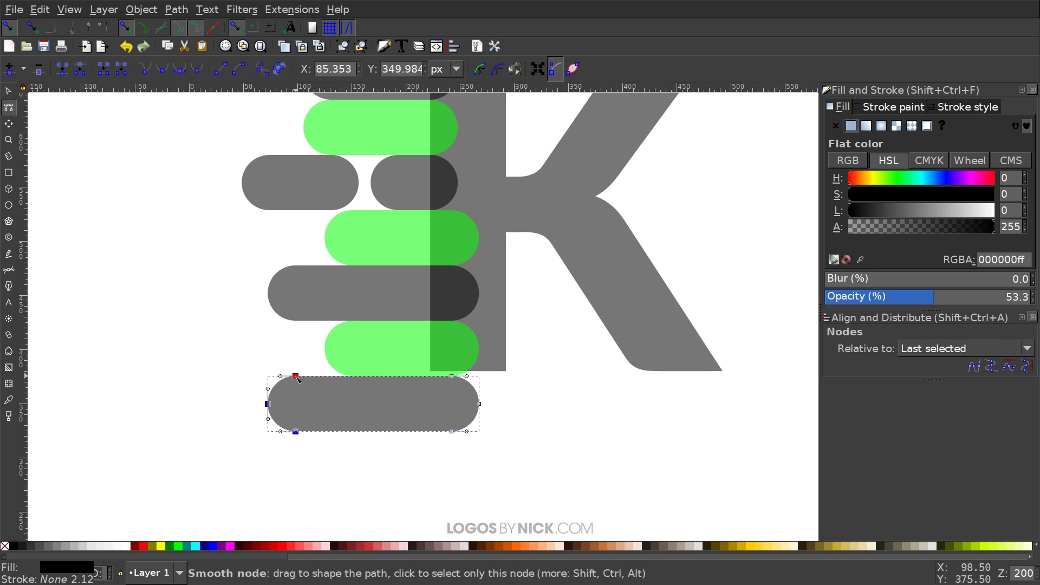
{"action": "left_click_drag", "start_coordinate": [296, 378], "coordinate": [389, 379]}
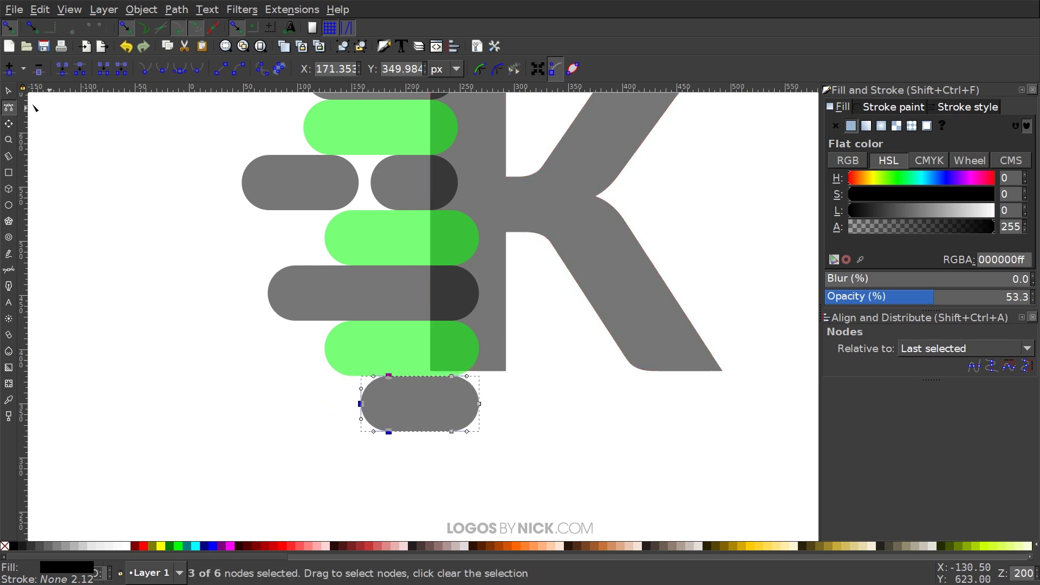
{"action": "left_click", "coordinate": [9, 91]}
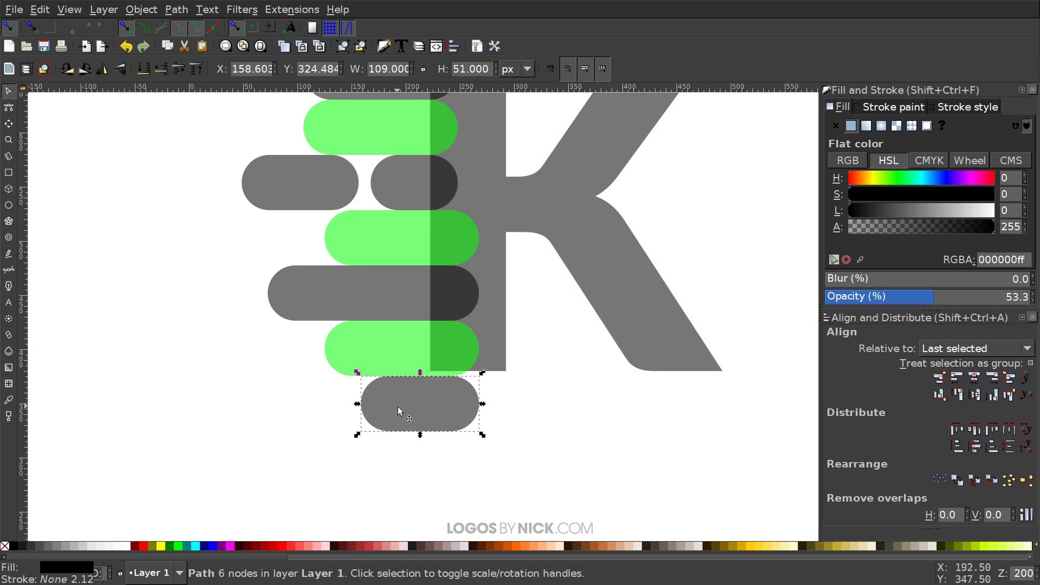
Place a copy of the bottom grey bar to its left with a small gap and shorten the copy to 62.5 px wide
{"action": "left_click", "coordinate": [442, 400]}
{"action": "left_click_drag", "start_coordinate": [477, 421], "coordinate": [289, 281]}
{"action": "scroll", "coordinate": [416, 376], "scroll_direction": "left", "scroll_amount": 5}
{"action": "scroll", "coordinate": [416, 376], "scroll_direction": "down", "scroll_amount": 3}
{"action": "left_click", "coordinate": [8, 108]}
{"action": "left_click_drag", "start_coordinate": [366, 313], "coordinate": [417, 318]}
{"action": "key", "text": "ctrl+z"}
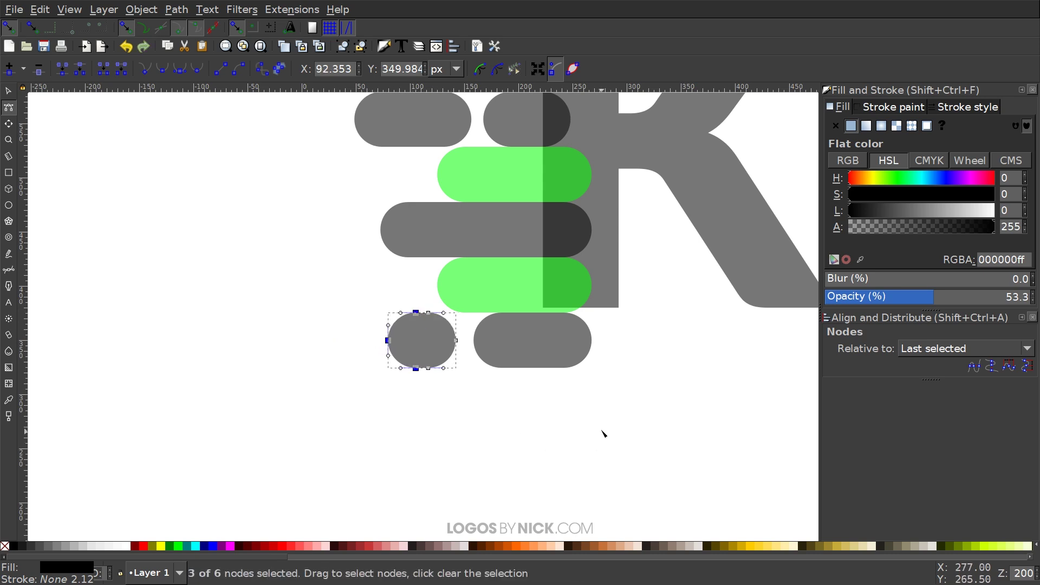
{"action": "left_click", "coordinate": [9, 90]}
{"action": "scroll", "coordinate": [607, 417], "scroll_direction": "up", "scroll_amount": 2}
{"action": "scroll", "coordinate": [608, 417], "scroll_direction": "right", "scroll_amount": 1}
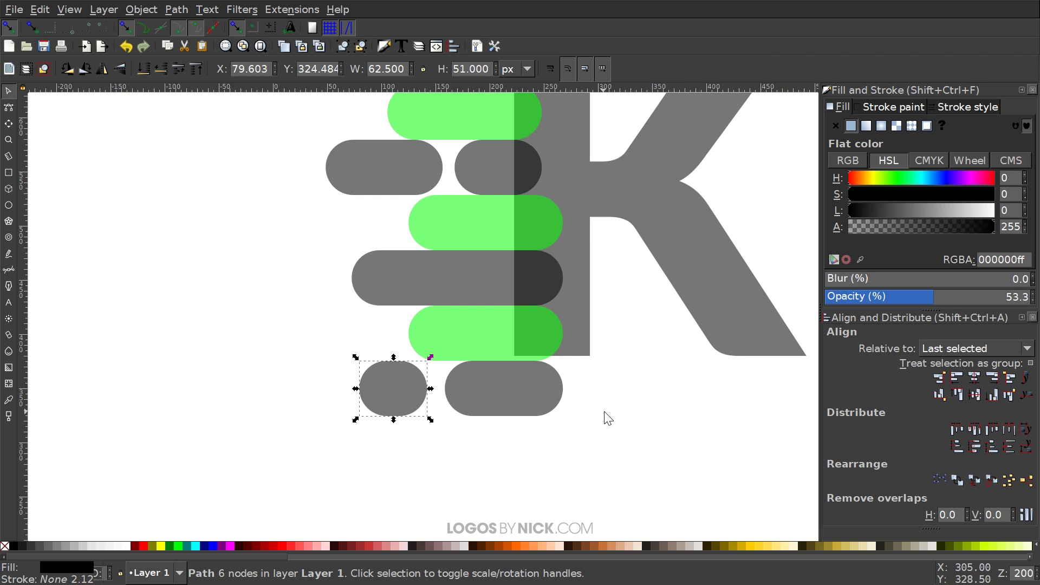
Duplicate the 109 px wide bottom bar and snap the copy against the left end of the short middle bar
{"action": "left_click", "coordinate": [510, 387]}
{"action": "key", "text": "ctrl+d"}
{"action": "left_click_drag", "start_coordinate": [521, 388], "coordinate": [331, 368]}
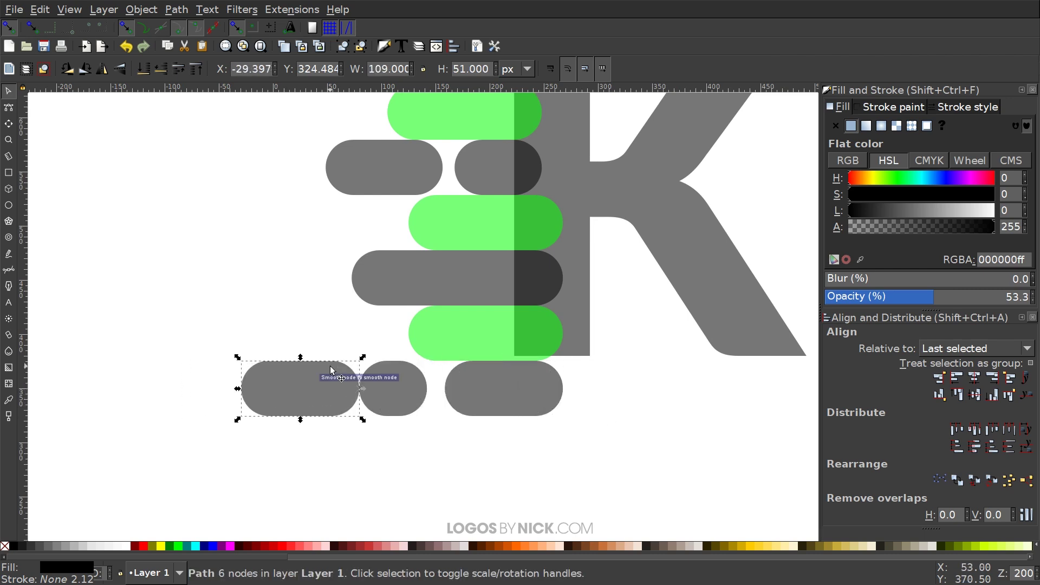
Shift the short middle bar in the bottom row about 9.5 px right to leave small gaps on both sides
{"action": "left_click", "coordinate": [421, 384]}
{"action": "scroll", "coordinate": [421, 388], "scroll_direction": "up", "scroll_amount": 3}
{"action": "left_click_drag", "start_coordinate": [340, 369], "coordinate": [395, 372]}
Select all ten grey and green bars and group them
{"action": "scroll", "coordinate": [395, 372], "scroll_direction": "down", "scroll_amount": 5}
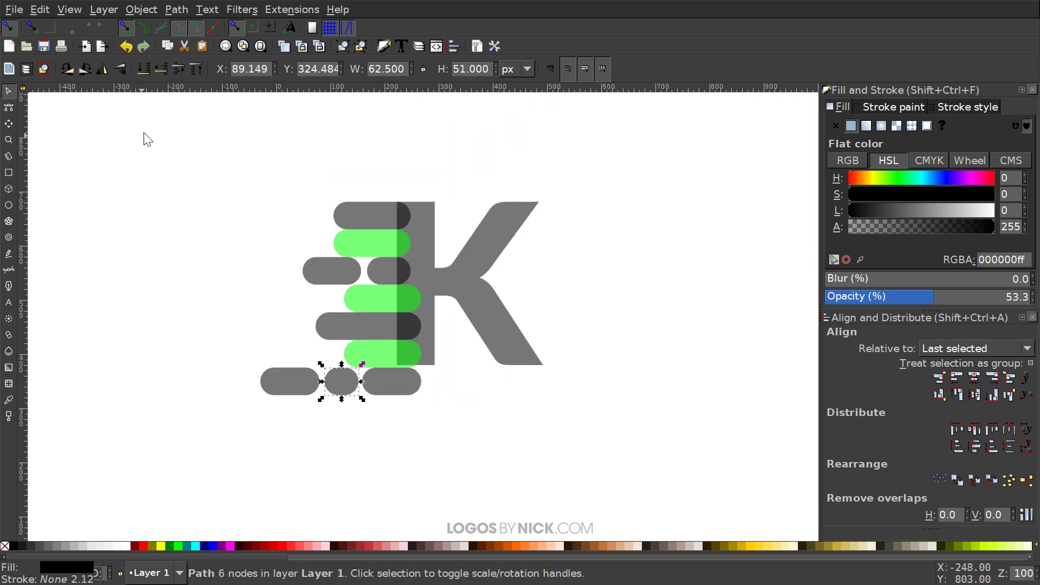
{"action": "left_click_drag", "start_coordinate": [144, 129], "coordinate": [455, 477]}
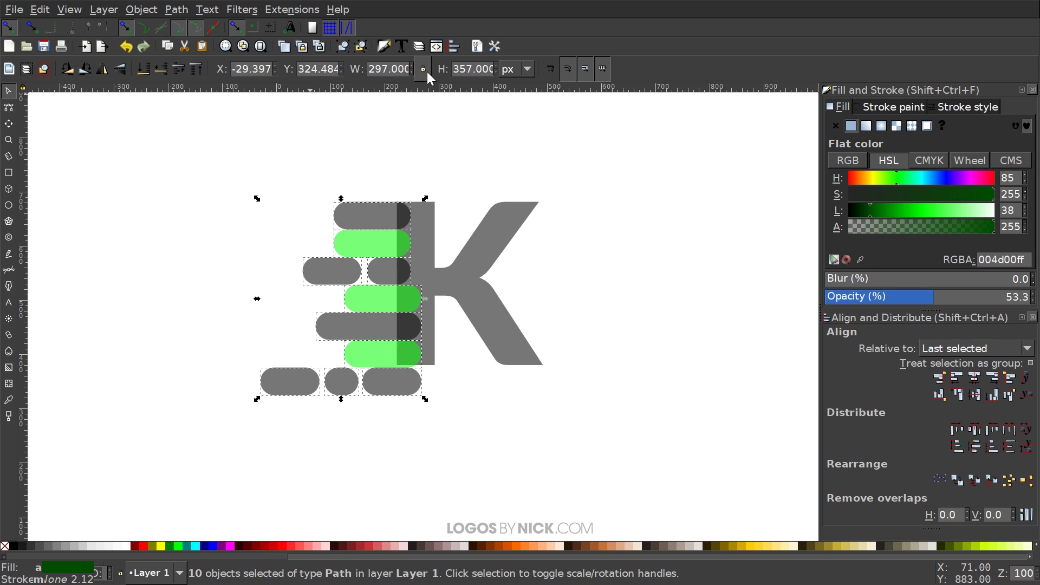
{"action": "left_click", "coordinate": [344, 49]}
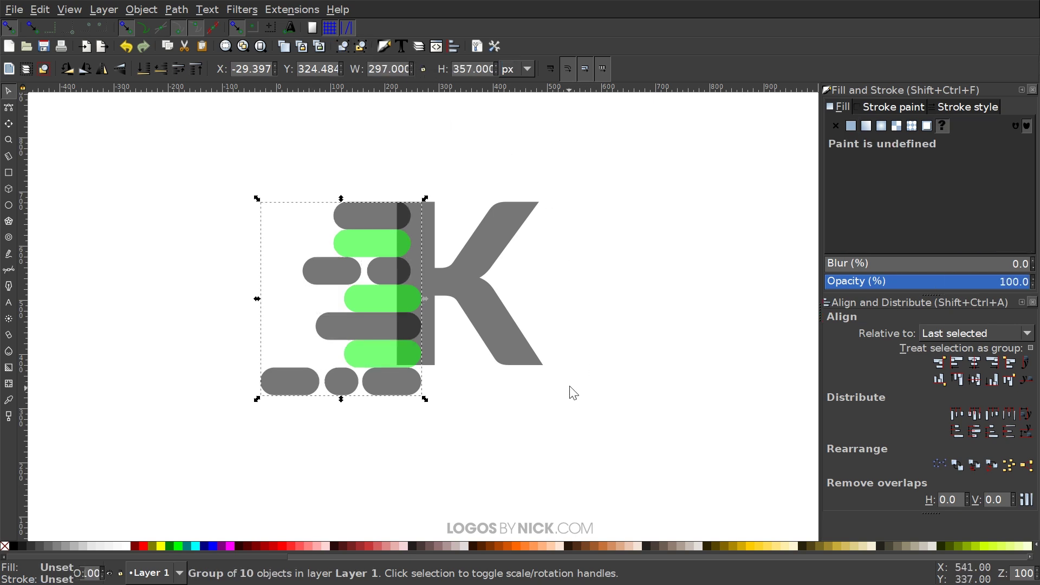
Copy the letter K and paste its height onto the bar group with the width-height ratio locked
{"action": "left_click", "coordinate": [495, 210]}
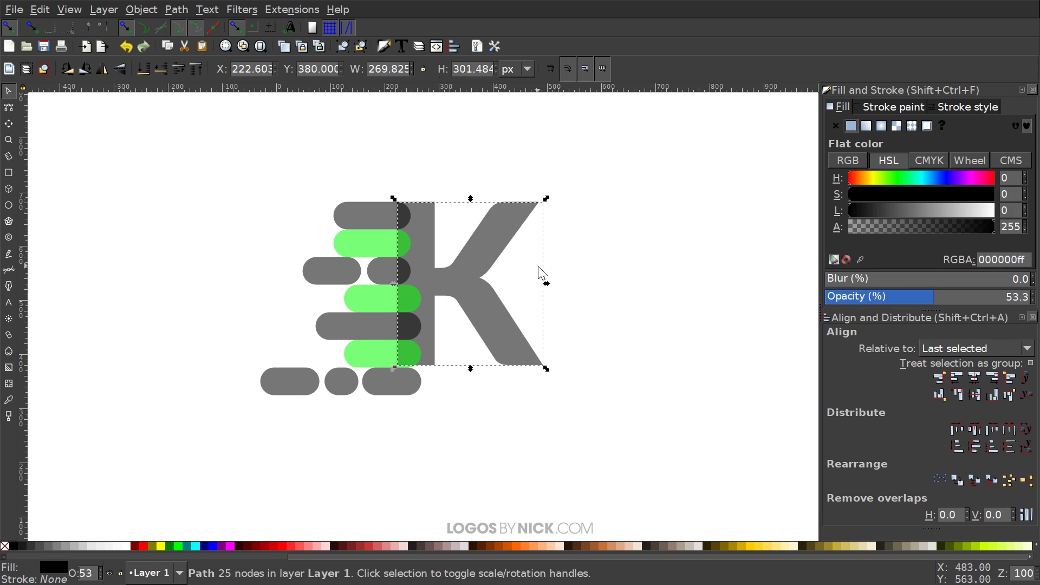
{"action": "right_click", "coordinate": [509, 218]}
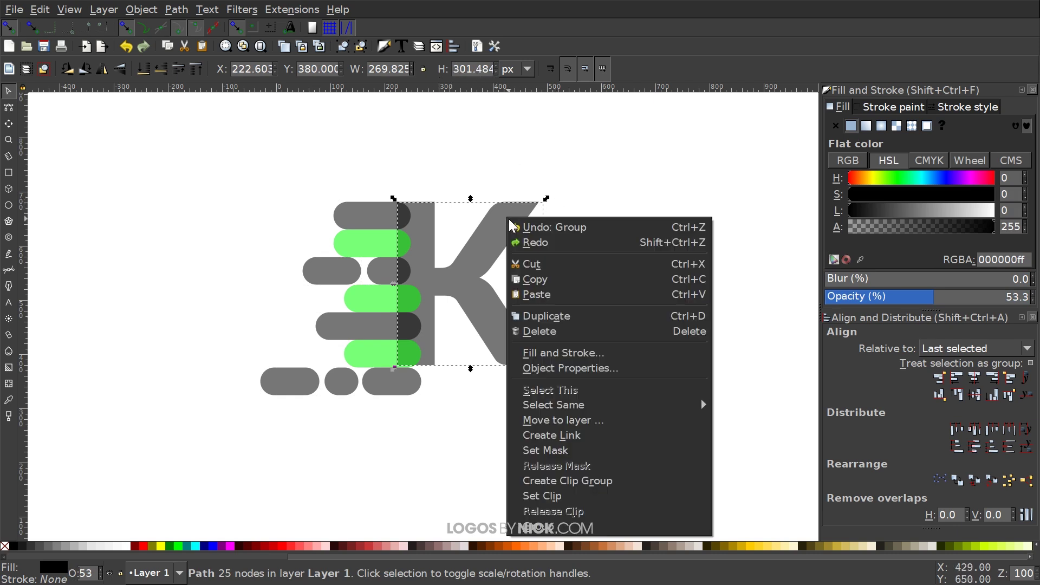
{"action": "left_click", "coordinate": [535, 280]}
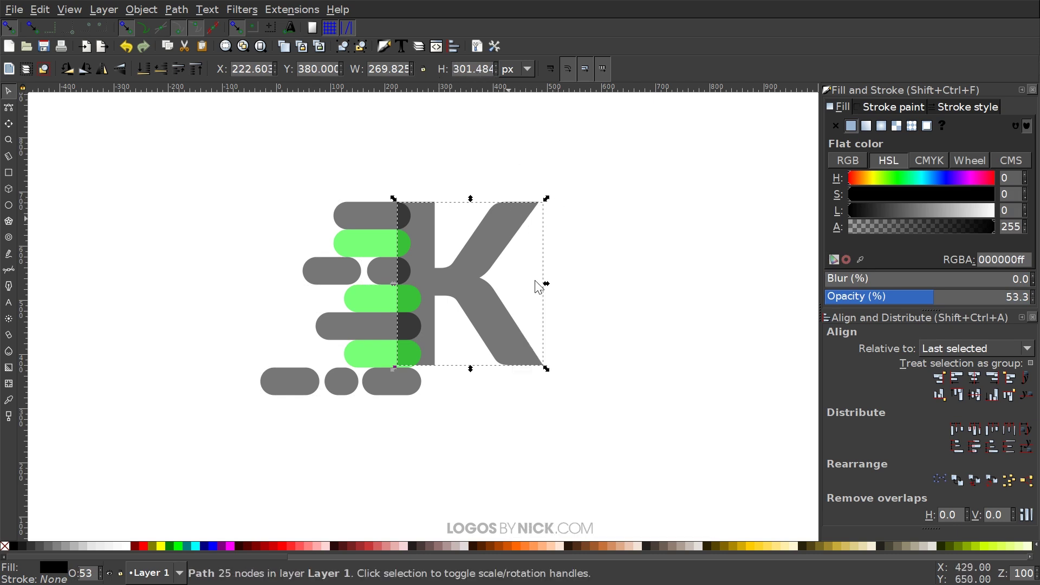
{"action": "left_click", "coordinate": [423, 68]}
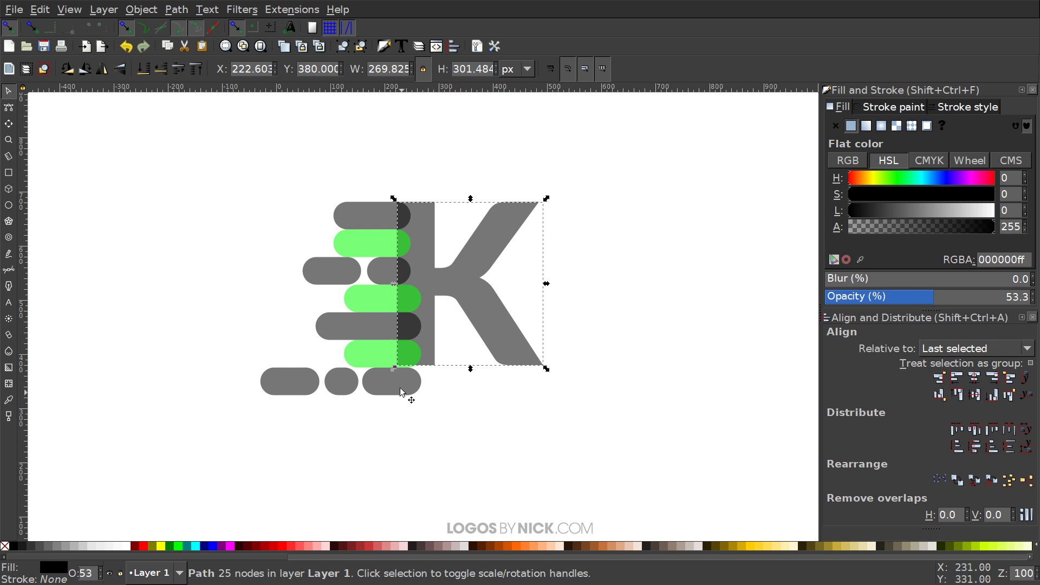
{"action": "left_click", "coordinate": [370, 223]}
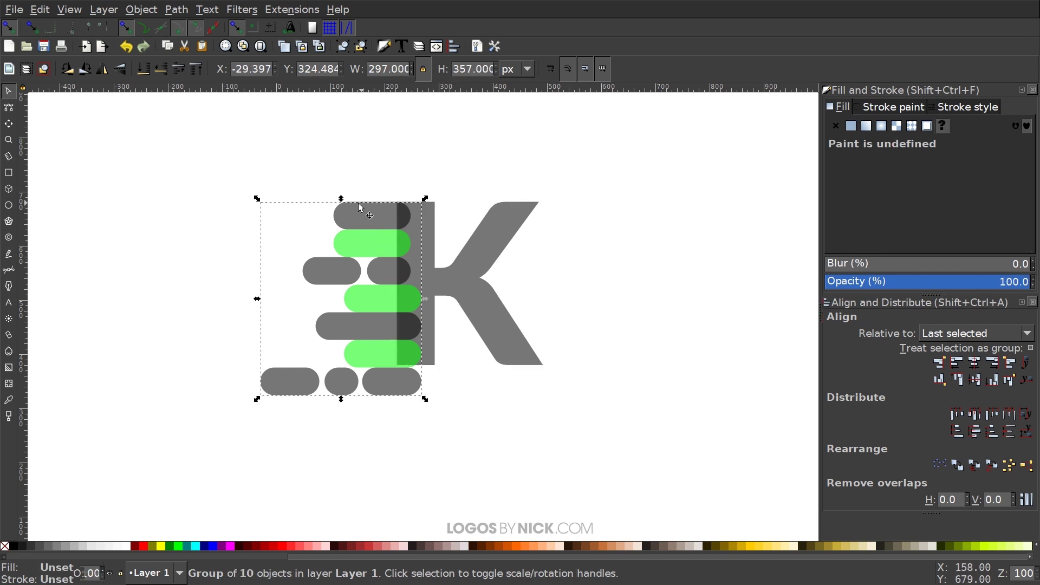
{"action": "left_click", "coordinate": [47, 12]}
{"action": "mouse_move", "coordinate": [90, 154]}
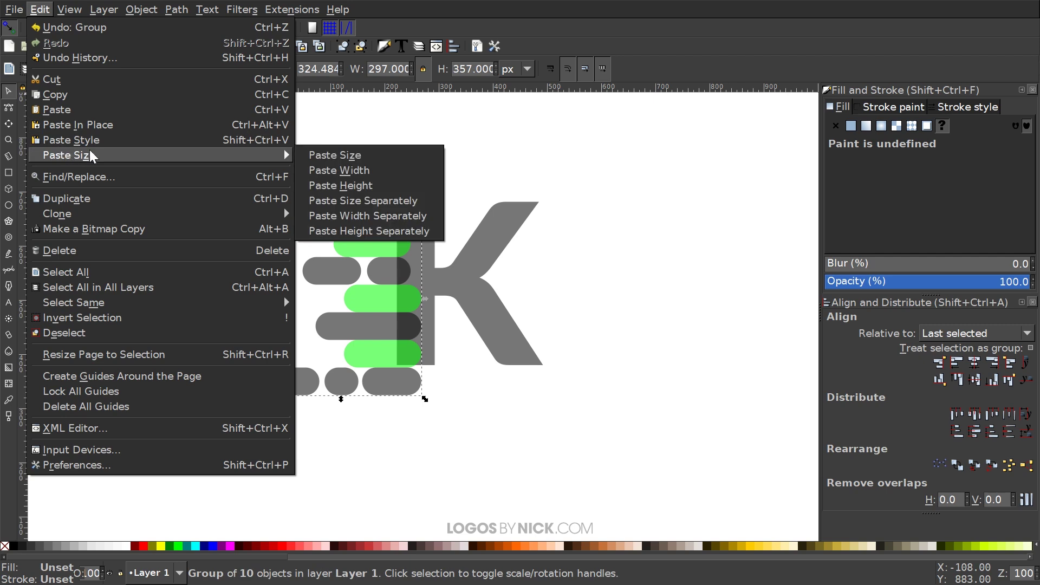
{"action": "left_click", "coordinate": [366, 185]}
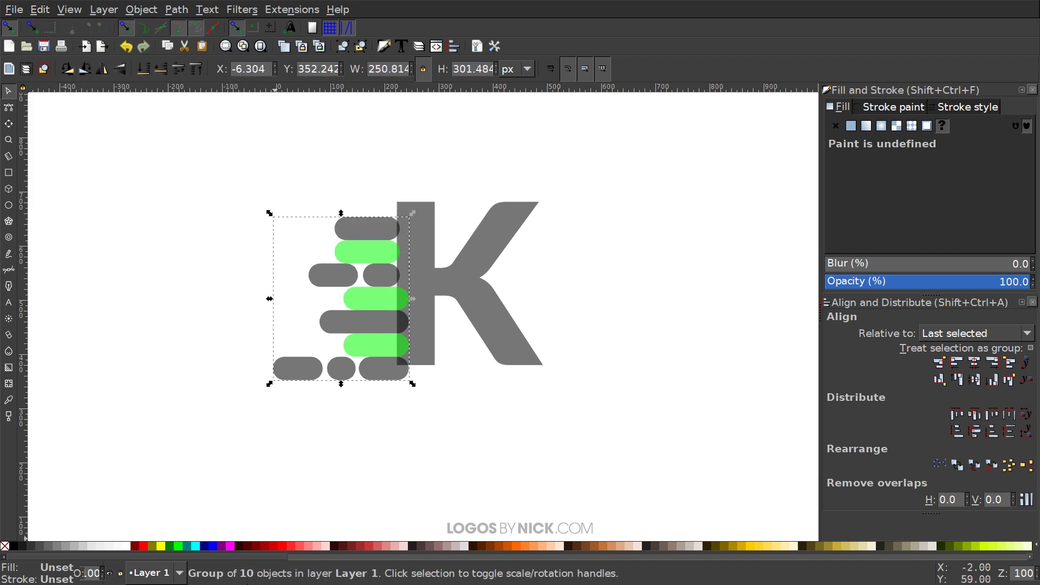
Select the bar group and the letter K together and align their top edges
{"action": "left_click_drag", "start_coordinate": [676, 467], "coordinate": [181, 167]}
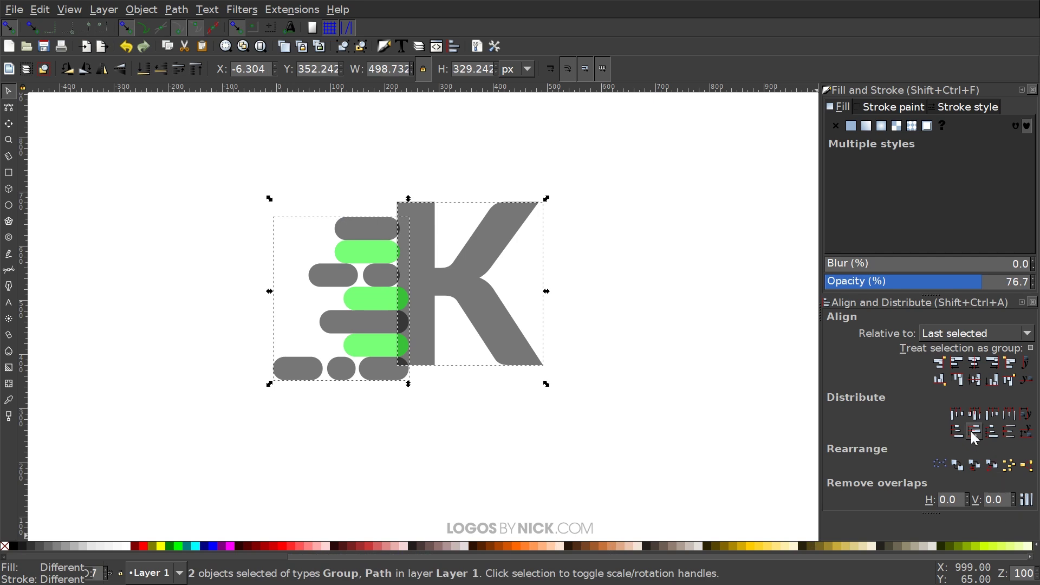
{"action": "left_click", "coordinate": [961, 380]}
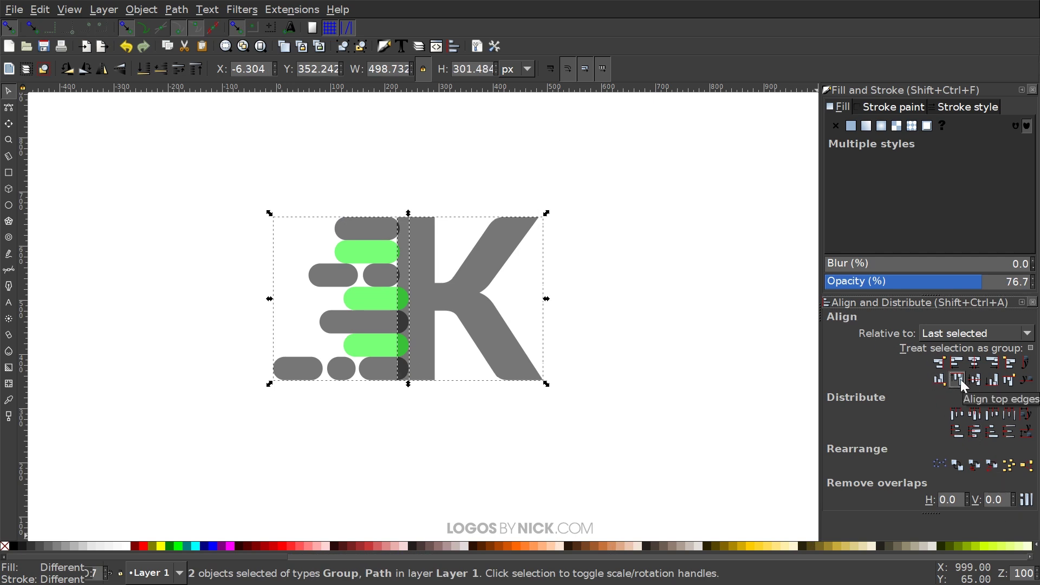
{"action": "scroll", "coordinate": [335, 312], "scroll_direction": "right", "scroll_amount": 1}
{"action": "scroll", "coordinate": [336, 313], "scroll_direction": "up", "scroll_amount": 1}
{"action": "left_click", "coordinate": [692, 265]}
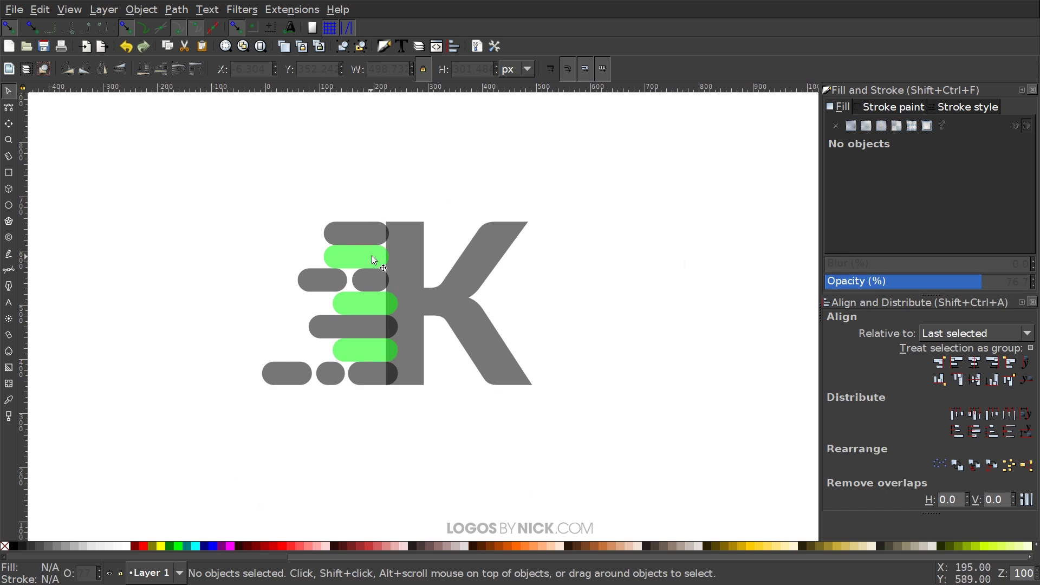
Try to shift the bar group 19 px right over the K's stem
{"action": "scroll", "coordinate": [385, 231], "scroll_direction": "up", "scroll_amount": 2}
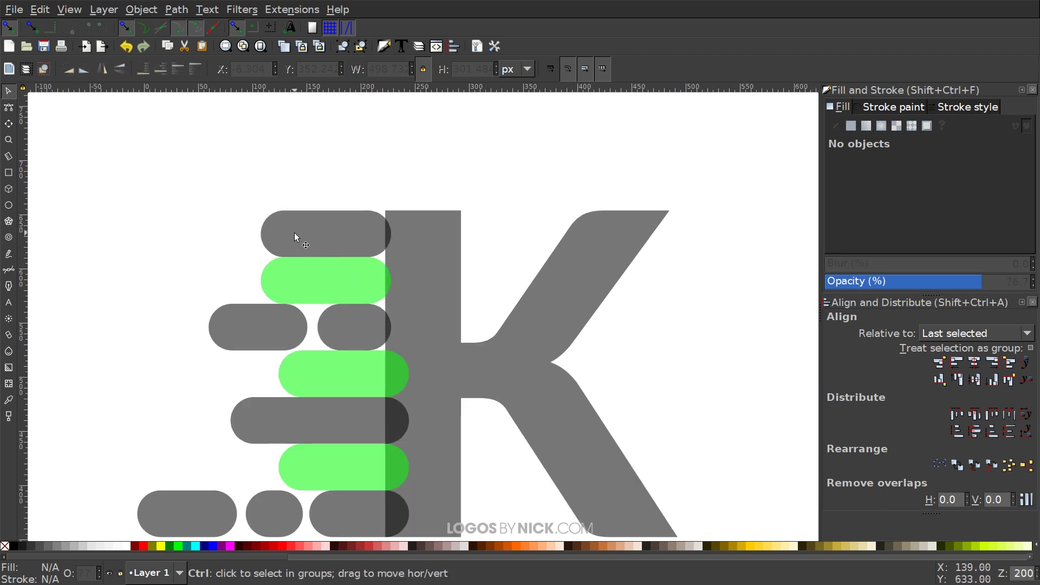
{"action": "left_click_drag", "start_coordinate": [322, 234], "coordinate": [344, 233]}
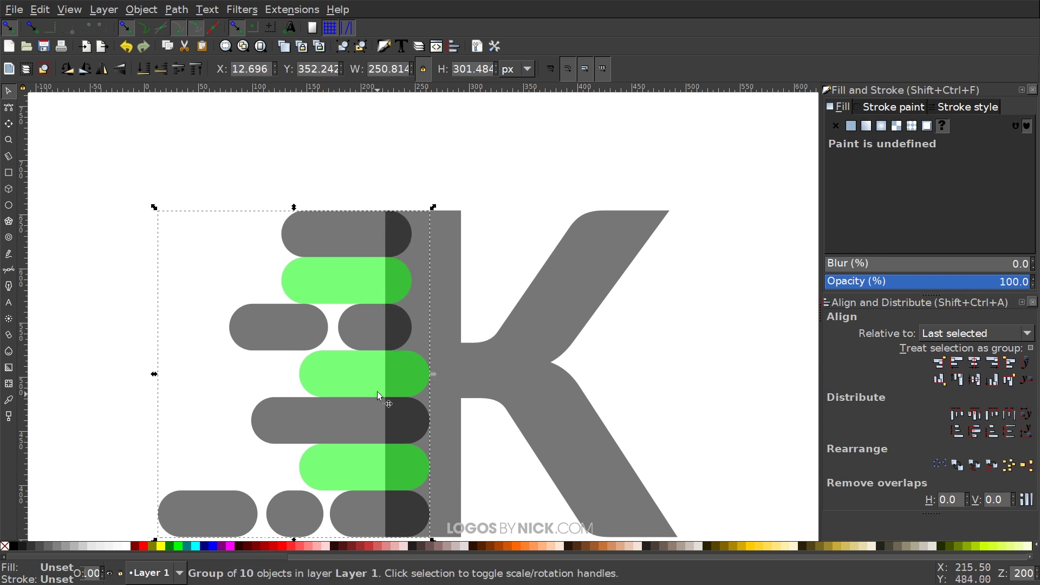
{"action": "key", "text": "ctrl+z"}
Move the bar group 16.75 px horizontally to the right so every row of bars overlaps the K's stem
{"action": "scroll", "coordinate": [379, 325], "scroll_direction": "up", "scroll_amount": 2}
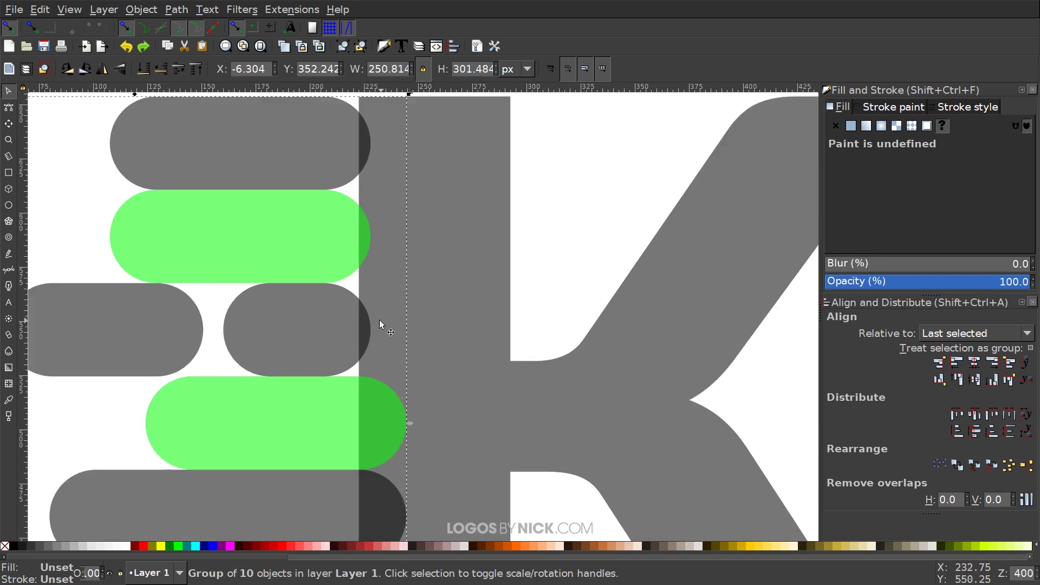
{"action": "scroll", "coordinate": [365, 215], "scroll_direction": "down", "scroll_amount": 10}
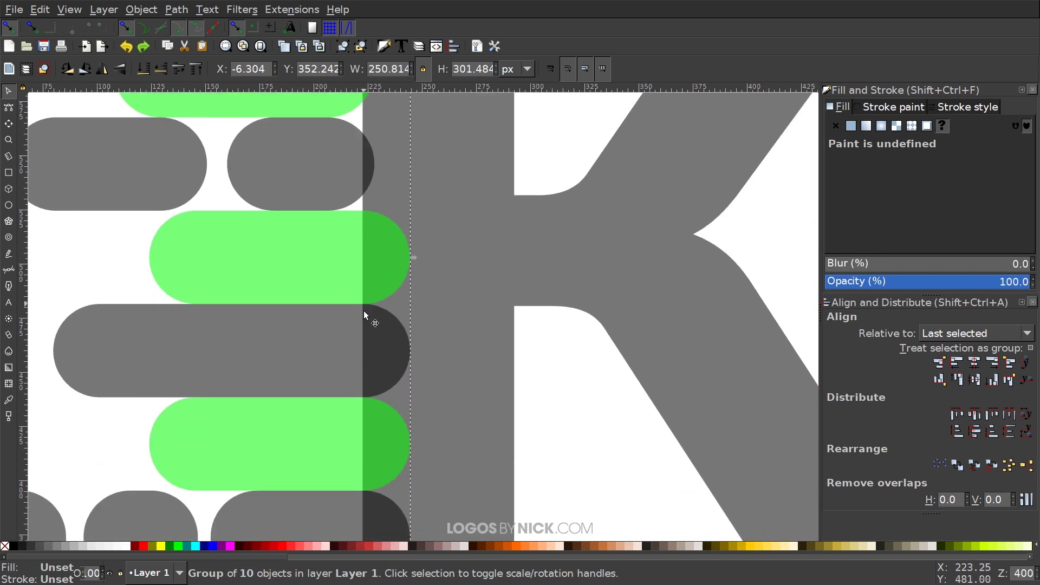
{"action": "scroll", "coordinate": [365, 214], "scroll_direction": "up", "scroll_amount": 6}
{"action": "scroll", "coordinate": [358, 244], "scroll_direction": "up", "scroll_amount": 4}
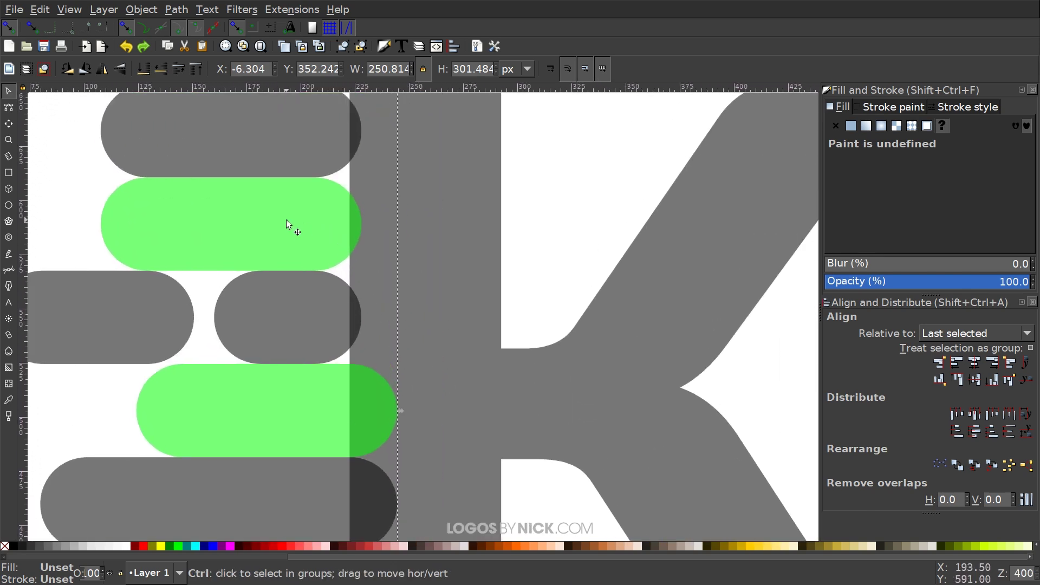
{"action": "left_click_drag", "start_coordinate": [286, 220], "coordinate": [324, 220]}
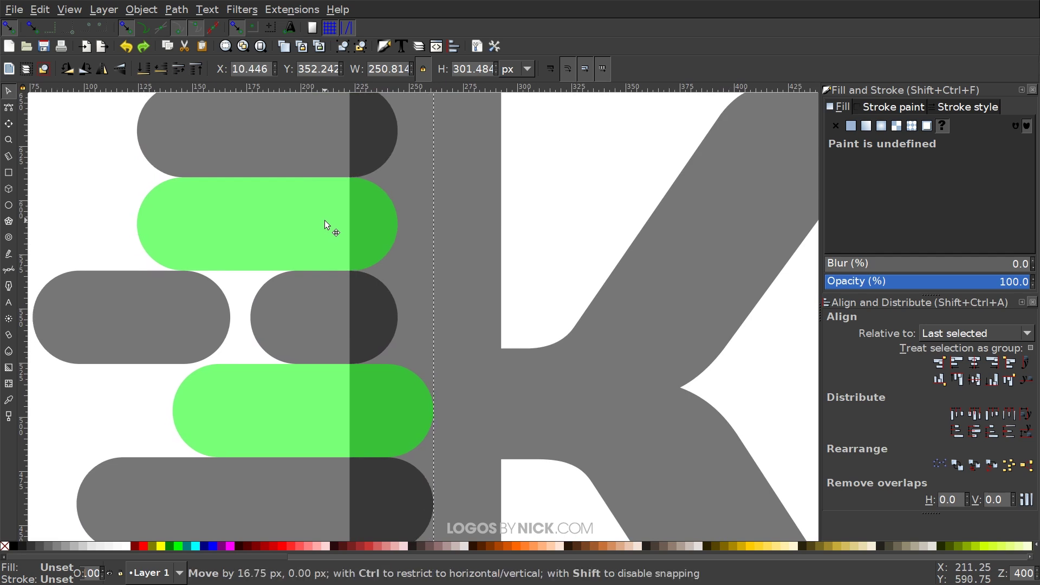
{"action": "scroll", "coordinate": [349, 277], "scroll_direction": "down", "scroll_amount": 2}
{"action": "scroll", "coordinate": [489, 265], "scroll_direction": "down", "scroll_amount": 1}
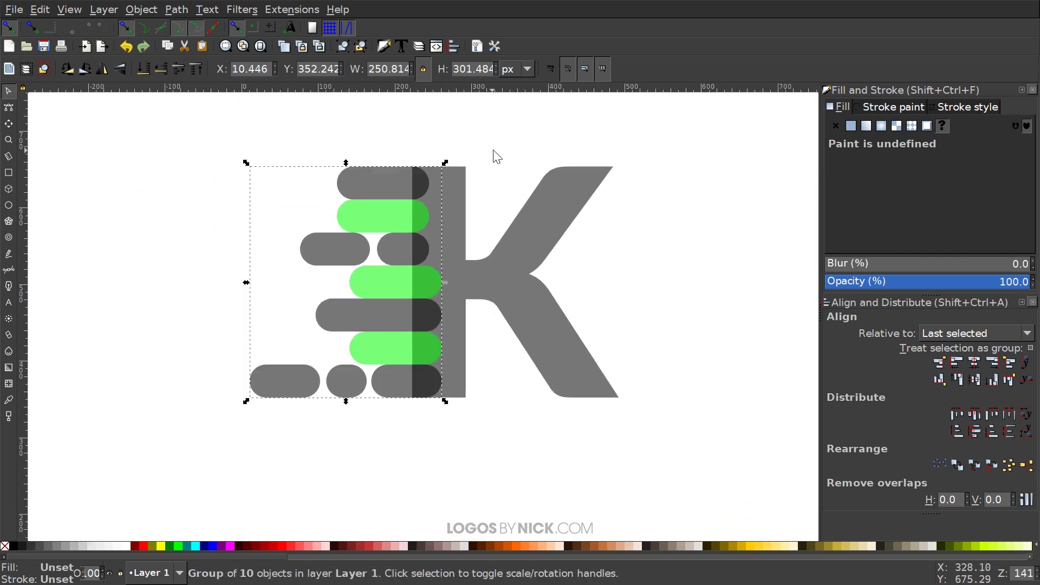
Ungroup the bar group into separate grey bars and green spacers, leaving nothing selected
{"action": "left_click", "coordinate": [358, 51]}
{"action": "scroll", "coordinate": [633, 301], "scroll_direction": "down", "scroll_amount": 1}
{"action": "scroll", "coordinate": [632, 301], "scroll_direction": "up", "scroll_amount": 1}
{"action": "left_click", "coordinate": [699, 195]}
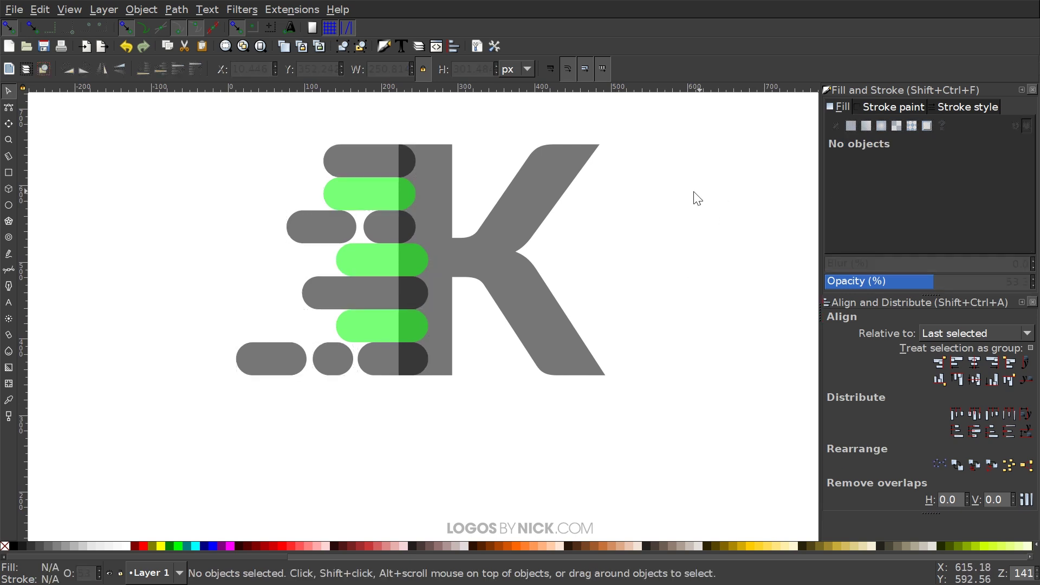
{"action": "scroll", "coordinate": [580, 235], "scroll_direction": "up", "scroll_amount": 2}
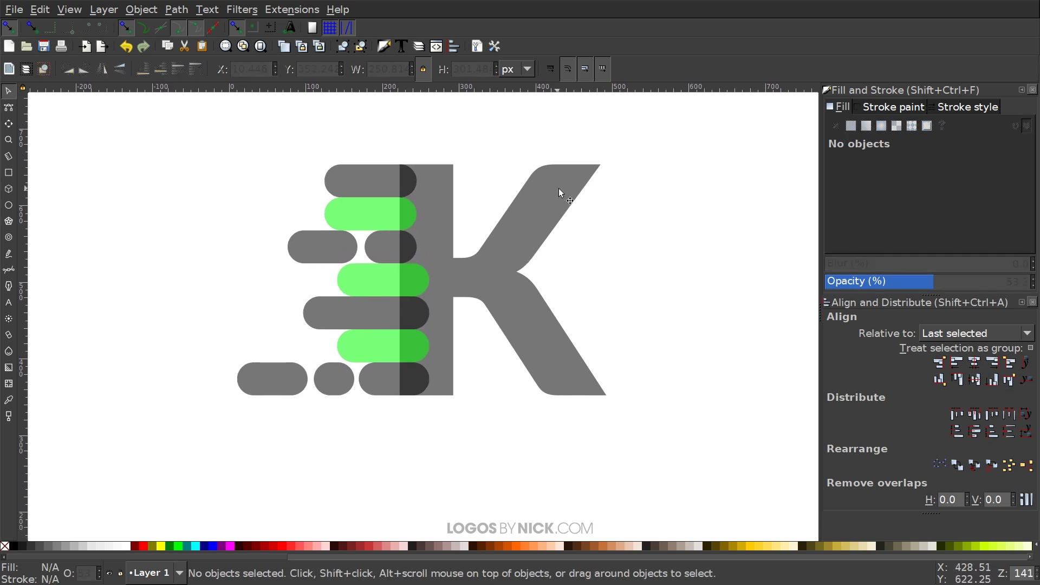
Select the letter K together with all the grey bars and unite them into a single path
{"action": "left_click", "coordinate": [580, 185]}
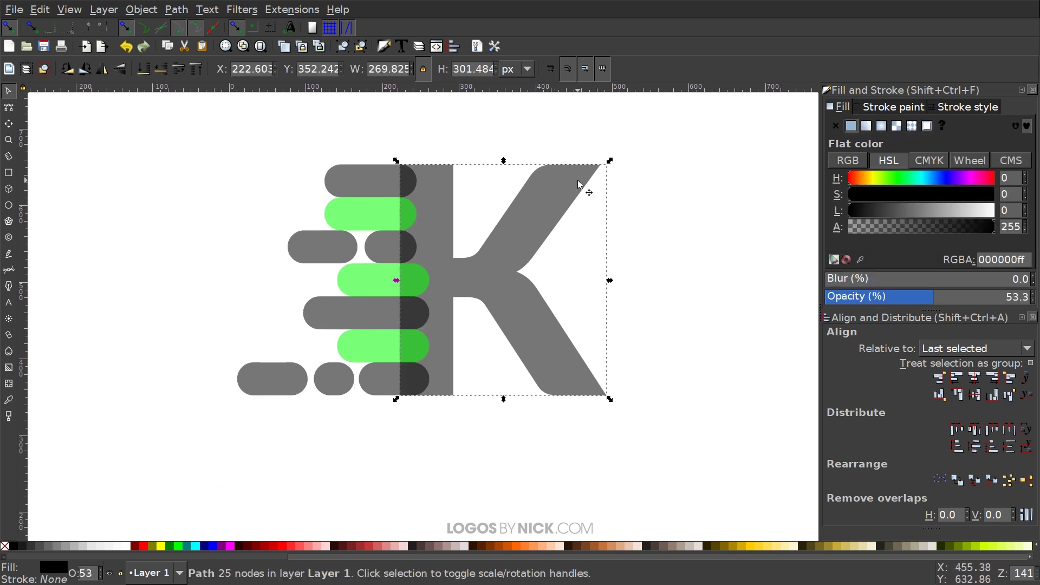
{"action": "key", "text": "shift"}
{"action": "left_click", "coordinate": [366, 169], "text": "shift"}
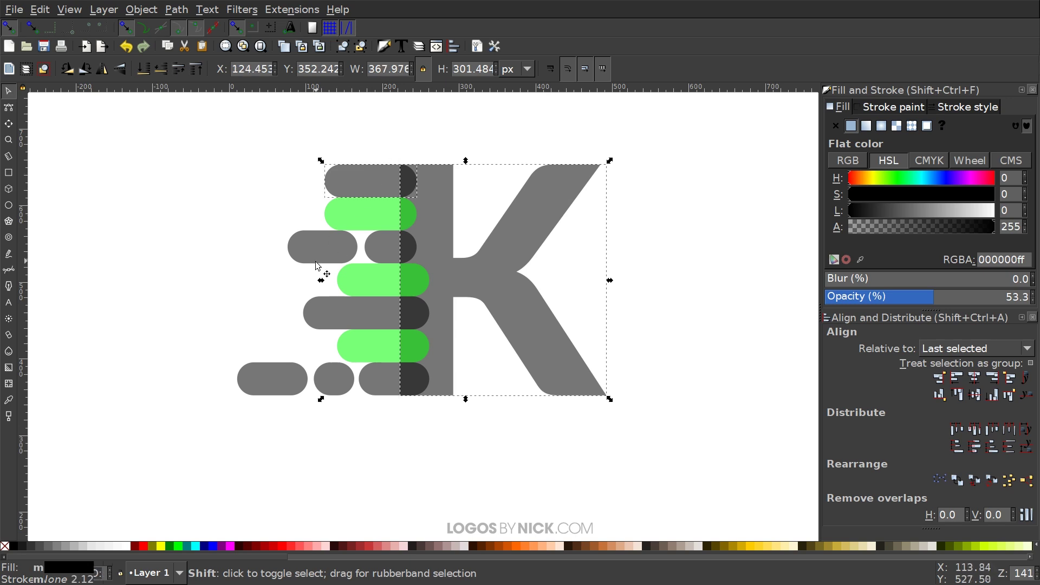
{"action": "left_click", "coordinate": [334, 243], "text": "shift"}
{"action": "left_click", "coordinate": [389, 242], "text": "shift"}
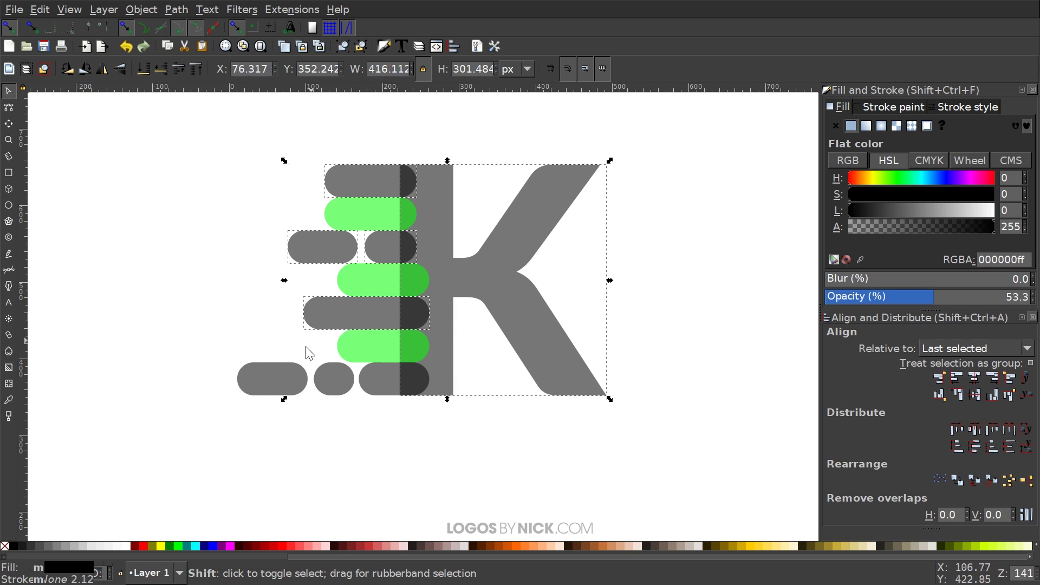
{"action": "left_click", "coordinate": [262, 392], "text": "shift"}
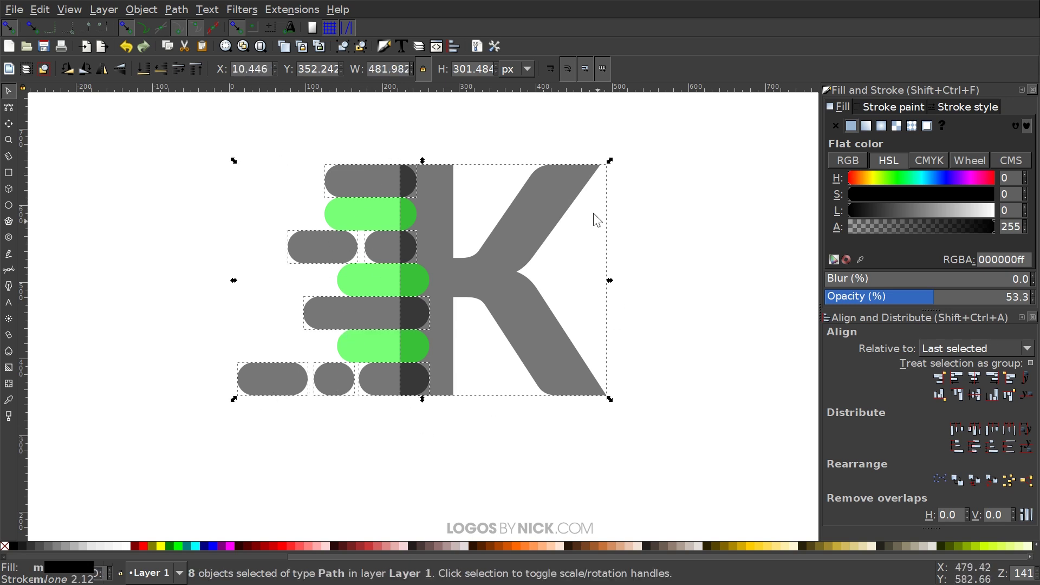
{"action": "left_click", "coordinate": [184, 10]}
{"action": "left_click", "coordinate": [180, 92]}
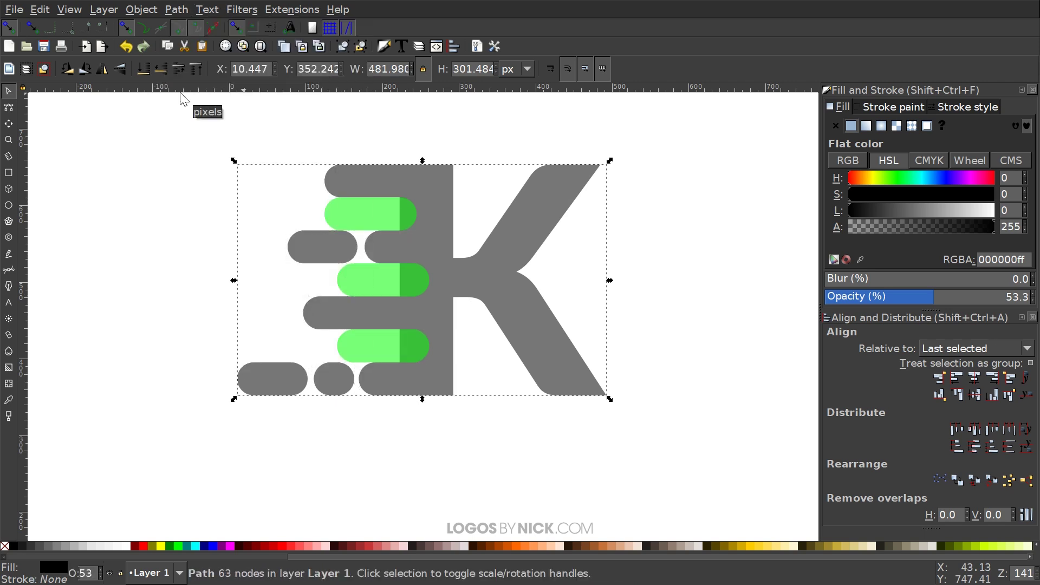
Select the three green spacer bars and unite them into one path
{"action": "left_click", "coordinate": [375, 216]}
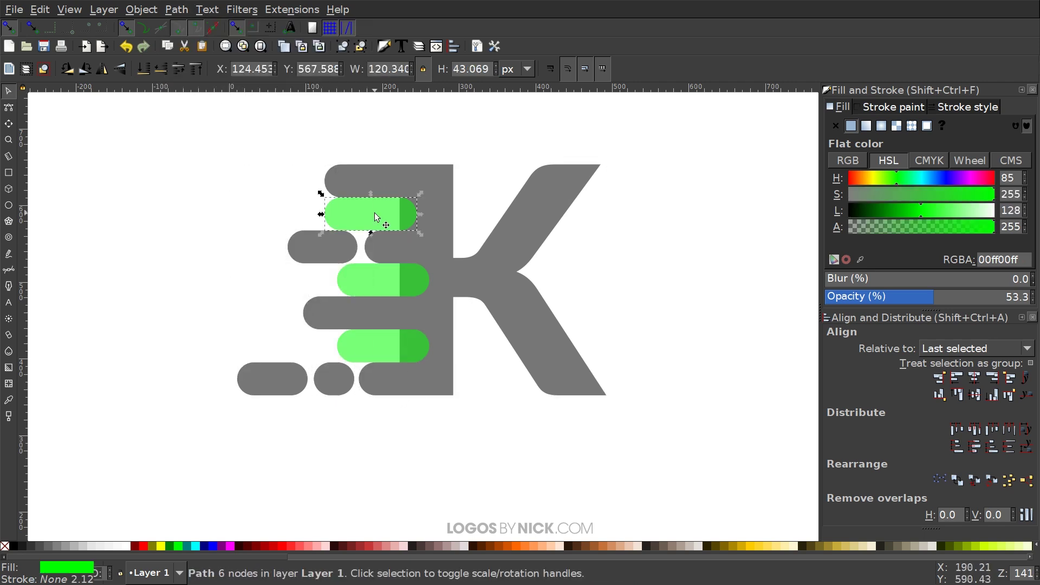
{"action": "left_click", "coordinate": [398, 288], "text": "shift"}
{"action": "left_click", "coordinate": [398, 345], "text": "shift"}
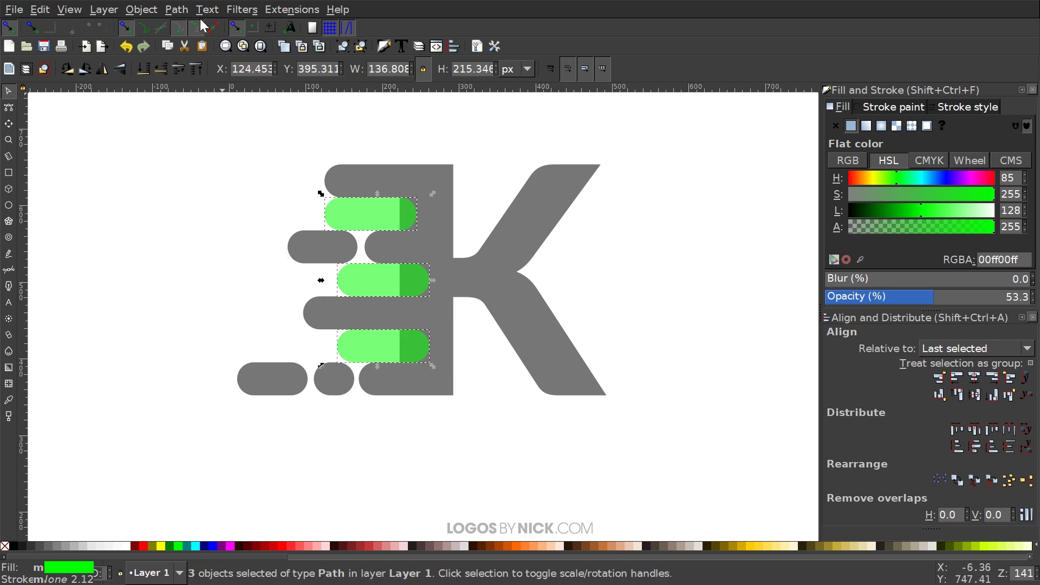
{"action": "left_click", "coordinate": [183, 12]}
{"action": "left_click", "coordinate": [217, 97]}
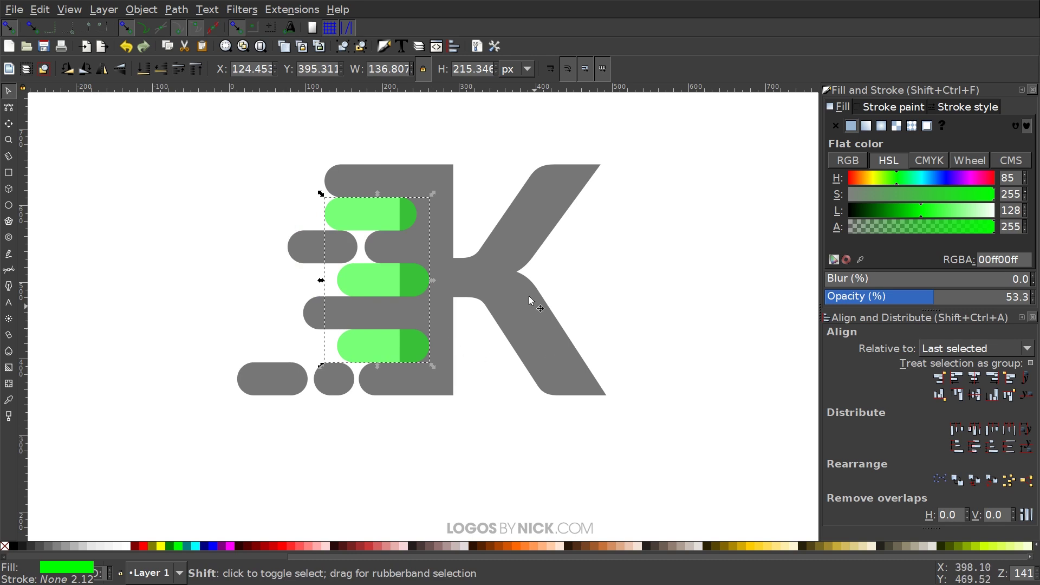
Subtract the united green spacers from the grey K shape with a Difference operation
{"action": "left_click", "coordinate": [518, 275], "text": "shift"}
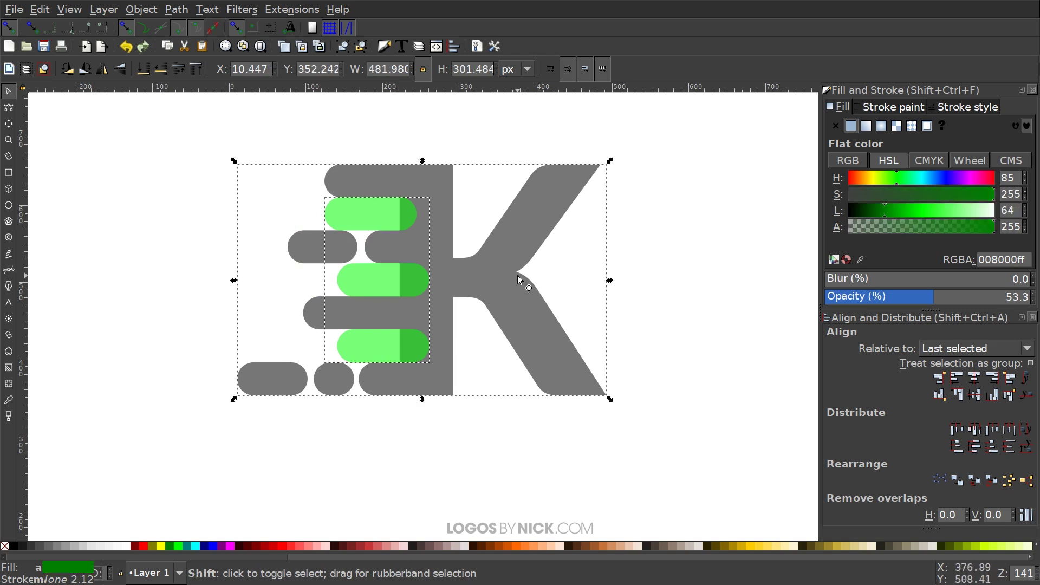
{"action": "left_click", "coordinate": [181, 10]}
{"action": "left_click", "coordinate": [203, 106]}
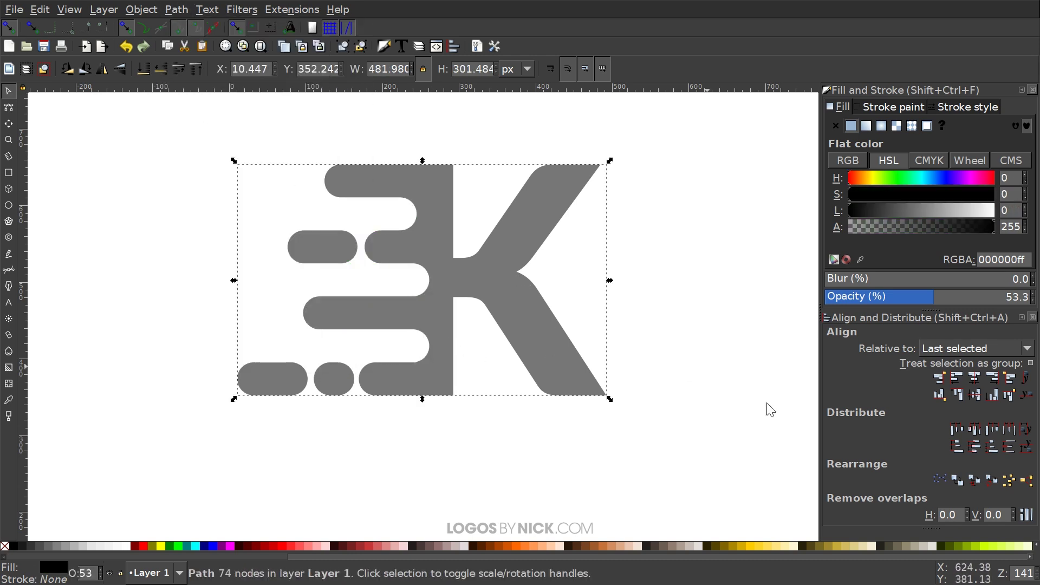
Raise the K logo's opacity to 100% and scale it down proportionally about its centre to about 230 by 144 px
{"action": "left_click_drag", "start_coordinate": [679, 383], "coordinate": [596, 349]}
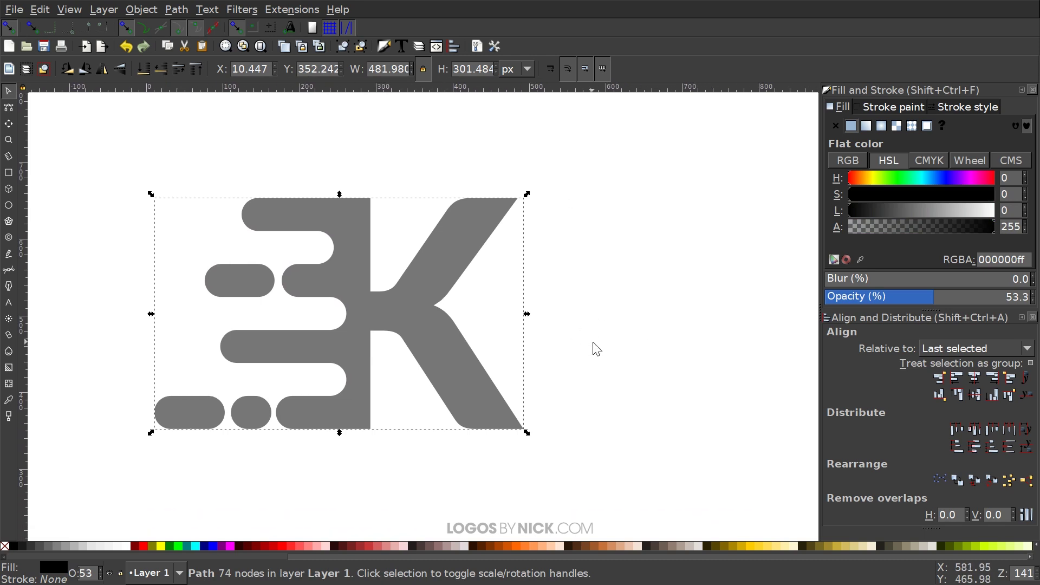
{"action": "key", "text": "1"}
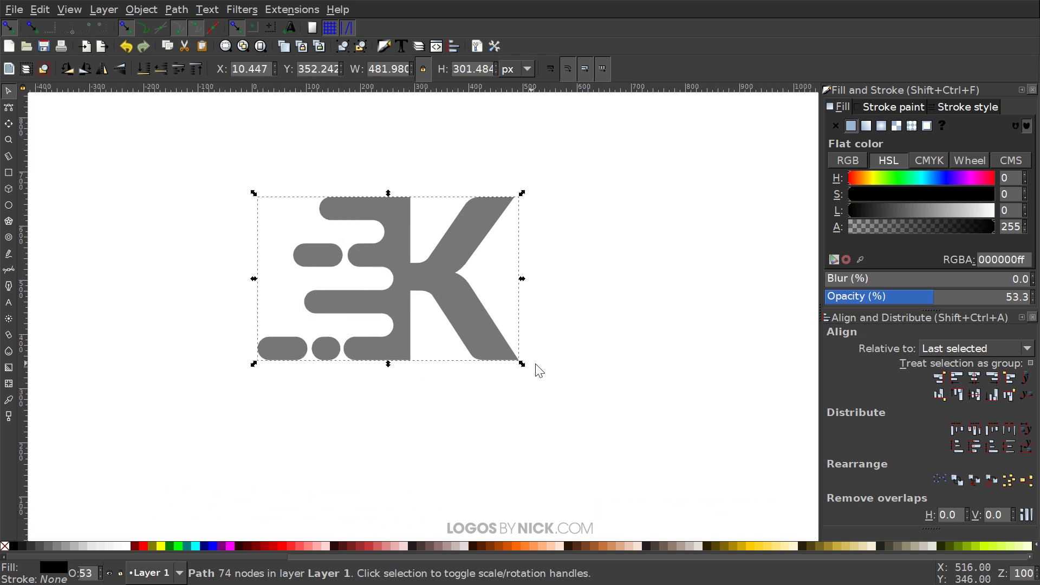
{"action": "left_click_drag", "start_coordinate": [933, 302], "coordinate": [1032, 297]}
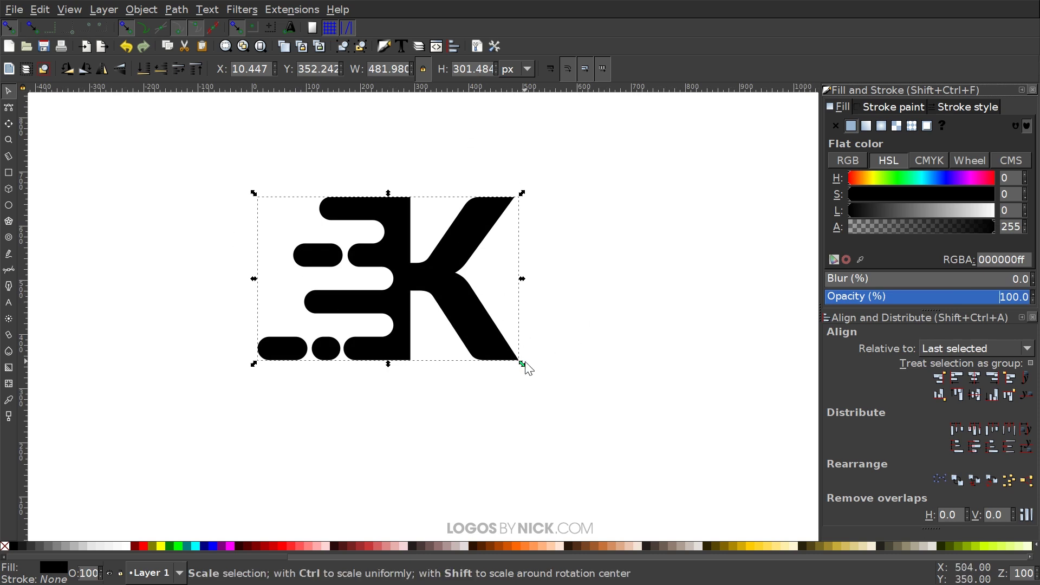
{"action": "left_click_drag", "start_coordinate": [523, 364], "coordinate": [459, 388]}
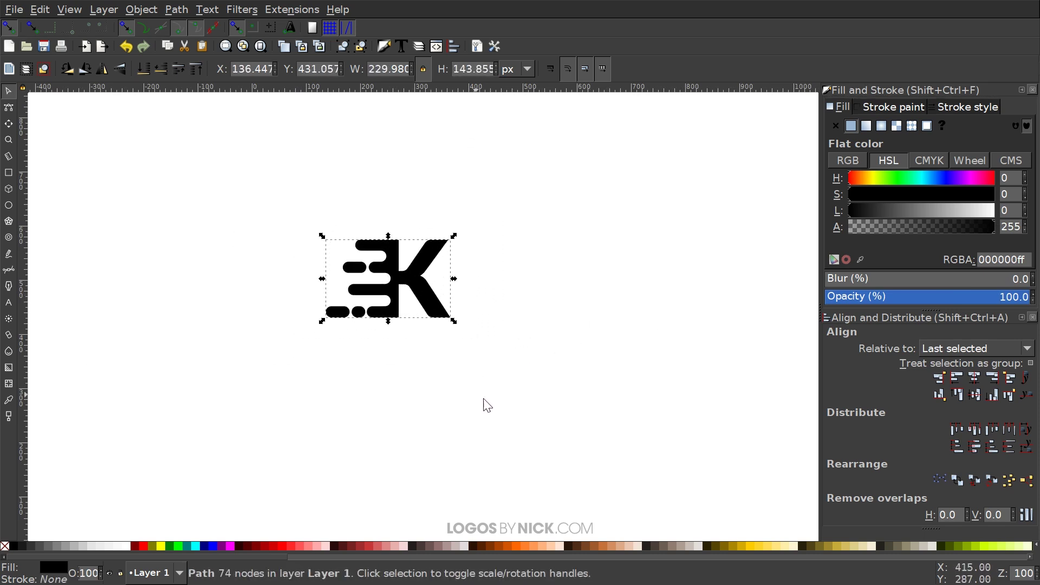
Skew the K logo vertically so its right side slants upward, making it about 172 px tall, and deselect it
{"action": "left_click", "coordinate": [420, 285]}
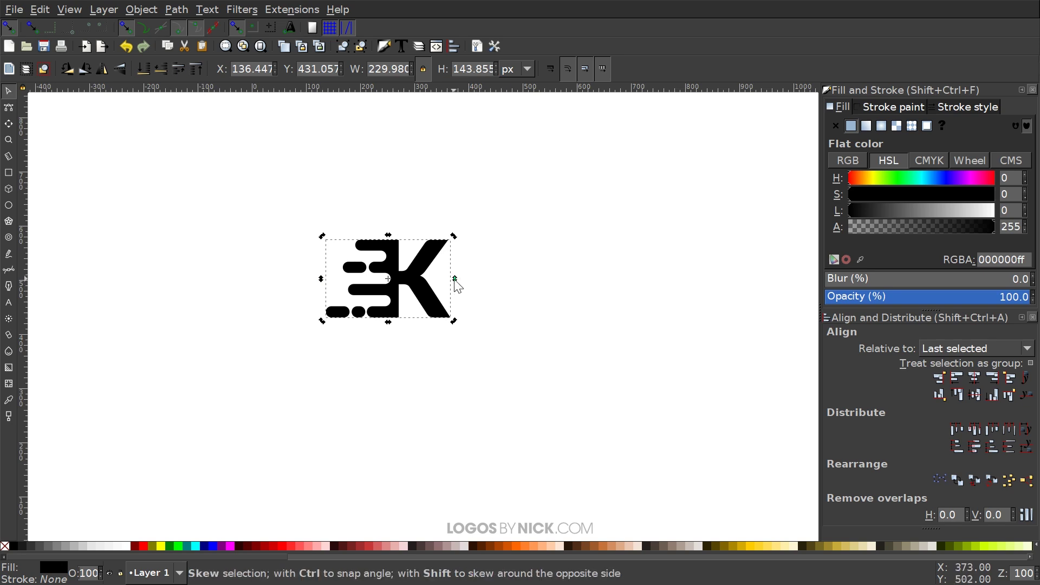
{"action": "left_click_drag", "start_coordinate": [456, 281], "coordinate": [462, 277]}
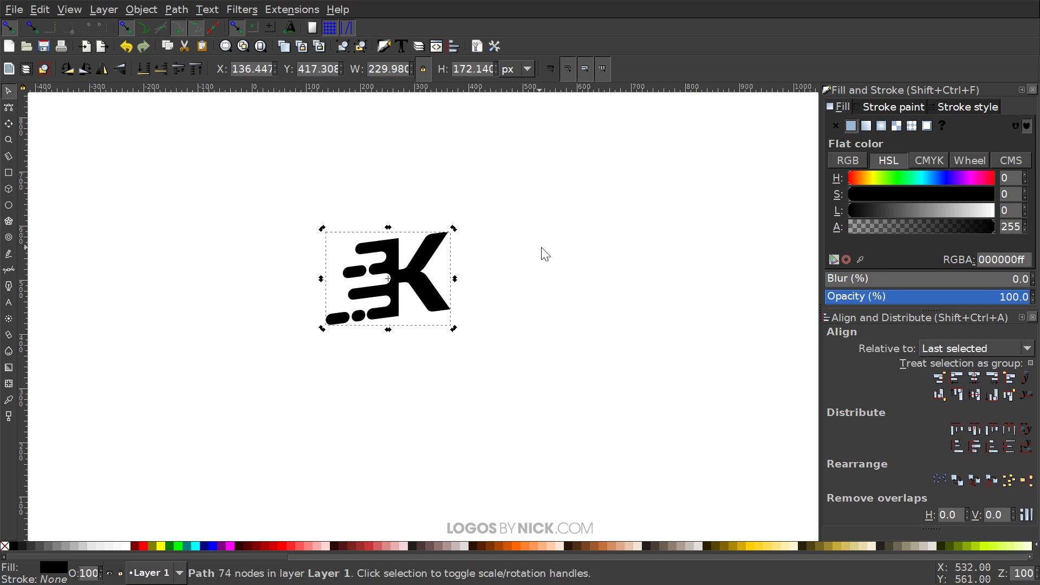
{"action": "left_click", "coordinate": [542, 362]}
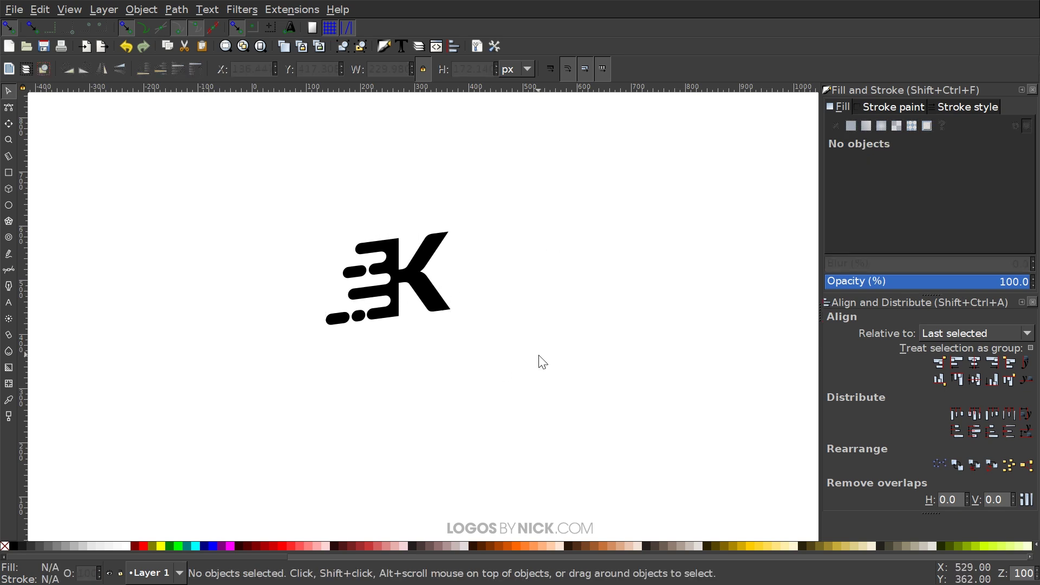